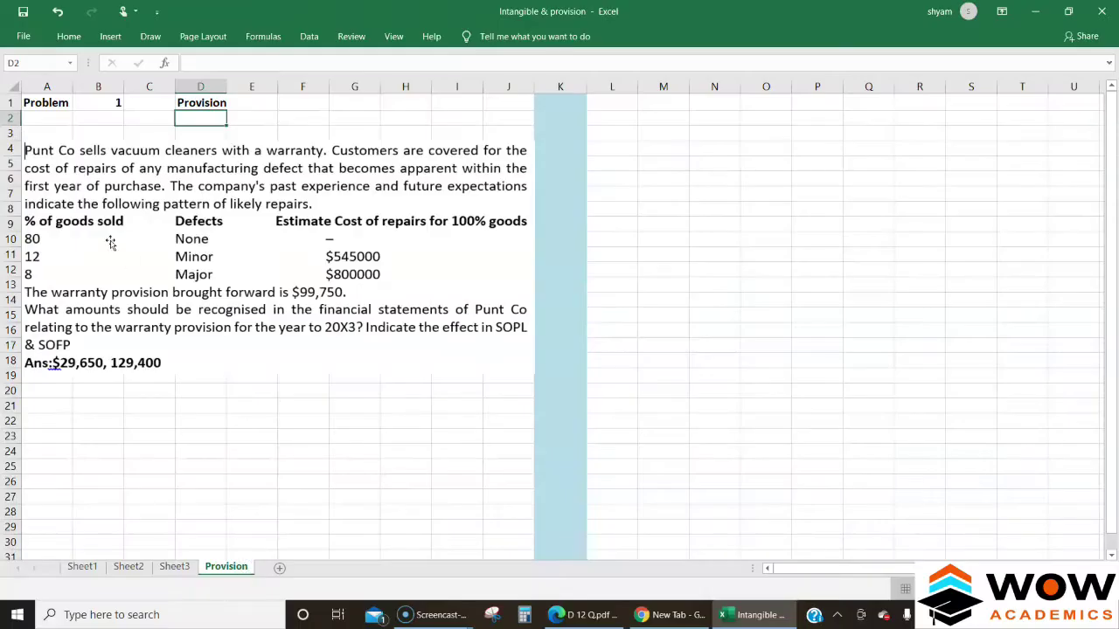
Step: Type the heading 'Current value for warranty provision' into cell L5
left_click(110, 243)
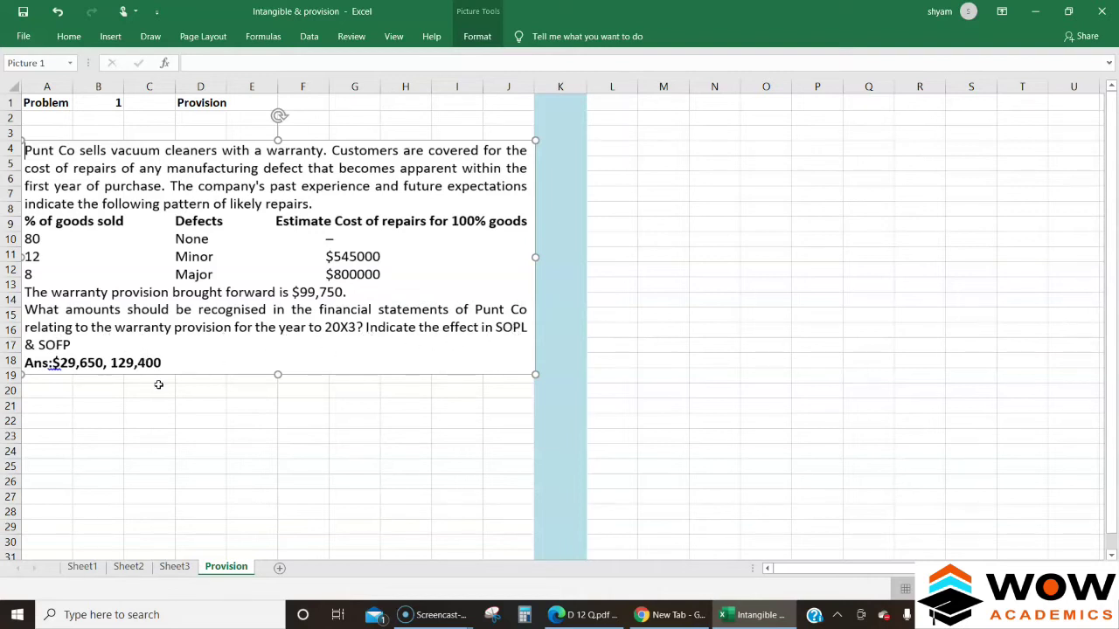
left_click(617, 165)
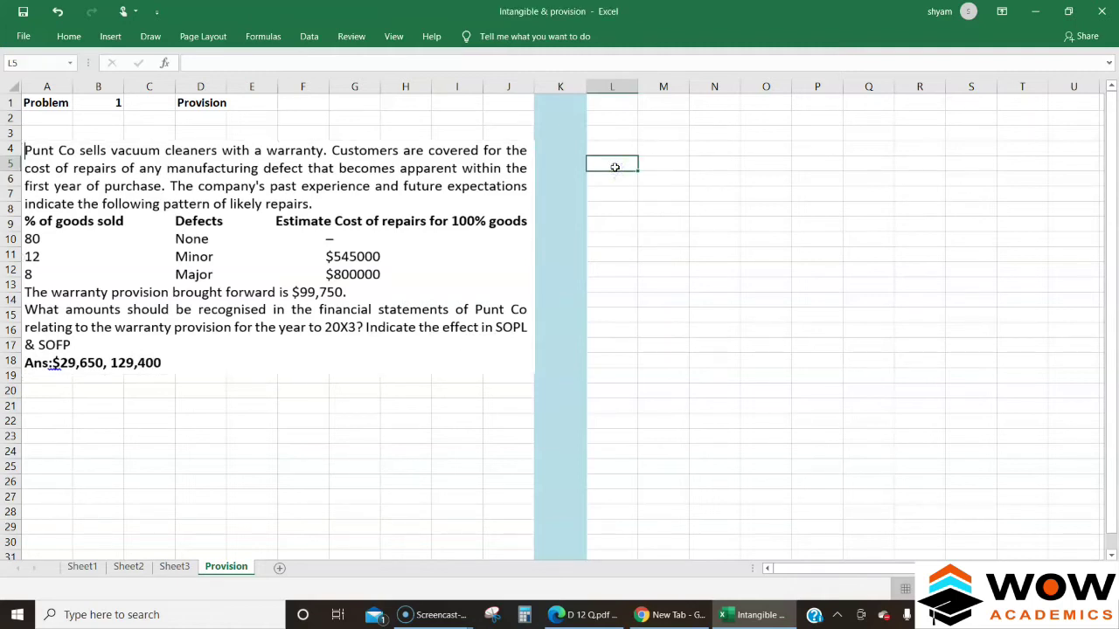
type("Current")
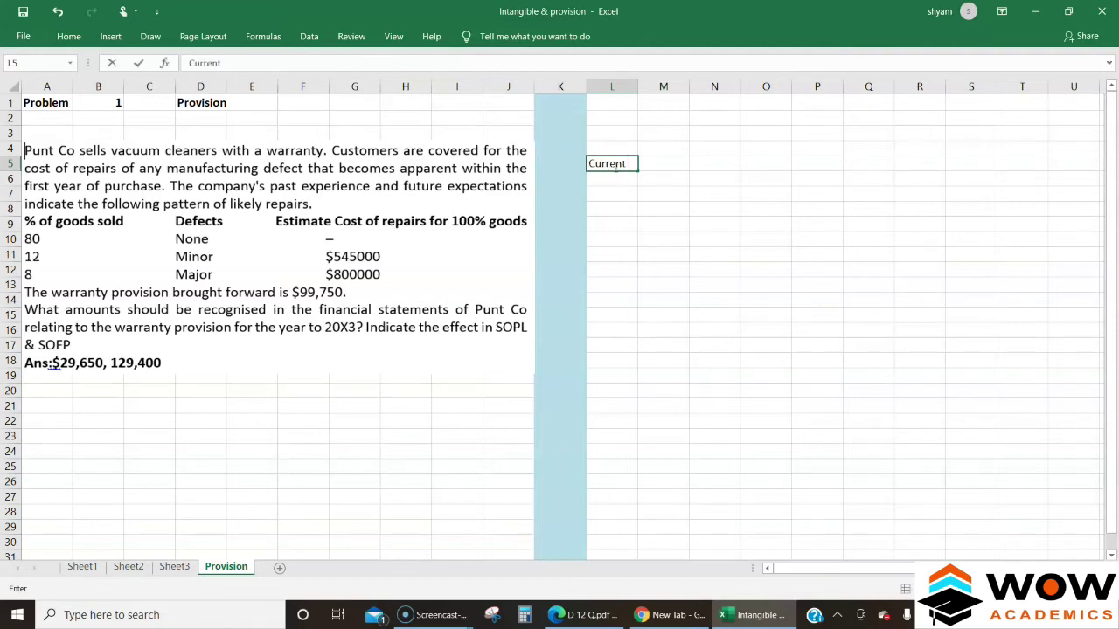
type(" vlaue")
key("BackSpace")
key("BackSpace")
key("BackSpace")
key("BackSpace")
type("alue for warranty ")
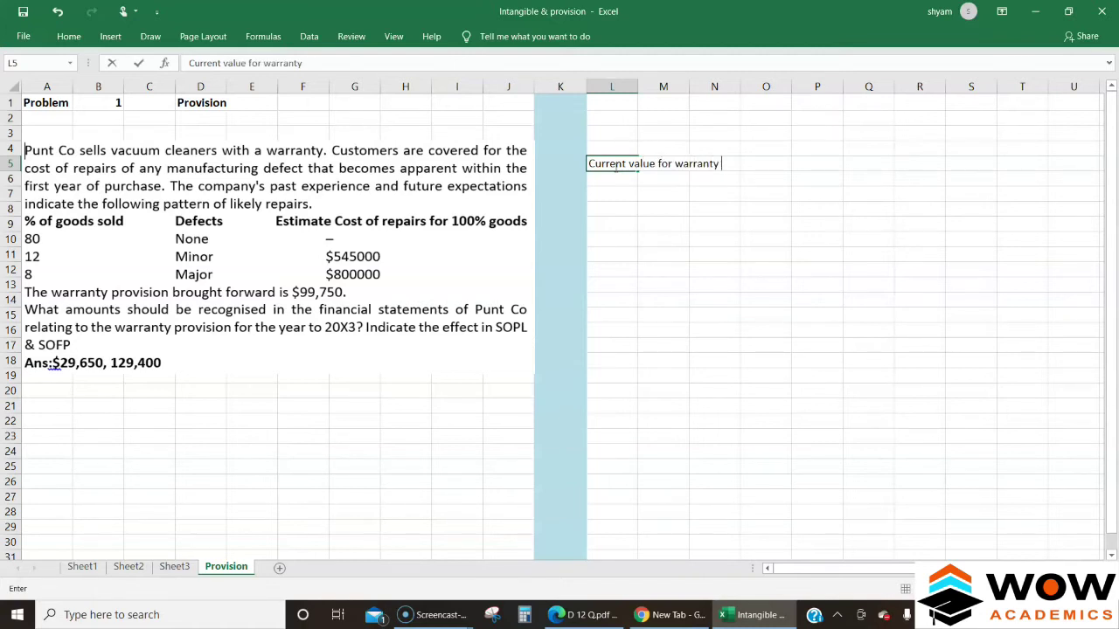
type("provision")
Step: Insert 'year' after 'Current' in the L5 heading, confirm it and make it bold
left_click(628, 164)
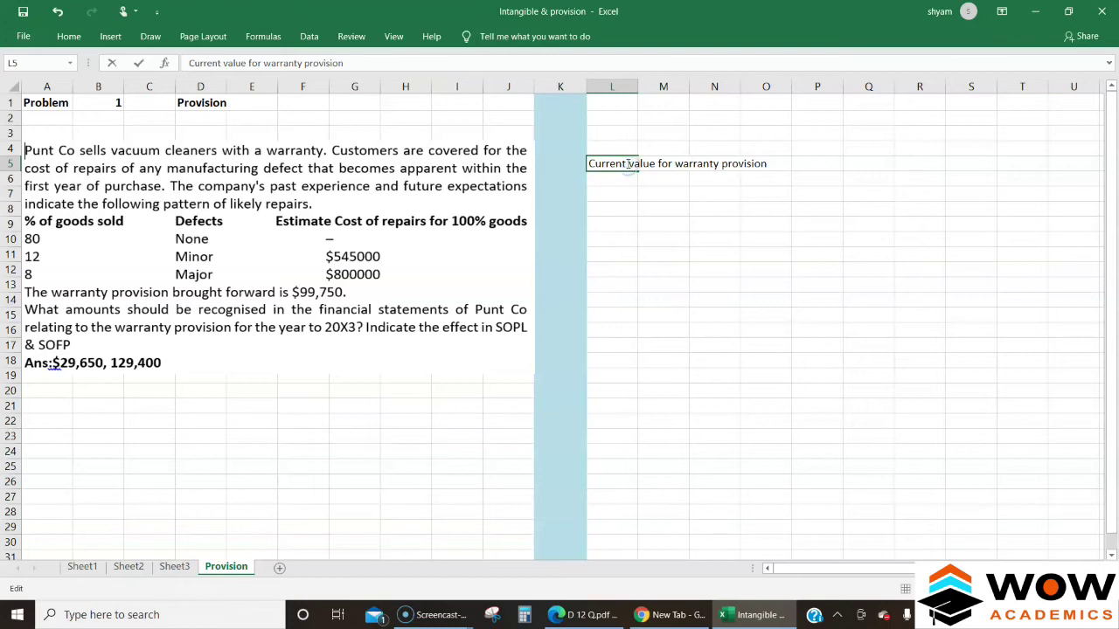
type("year")
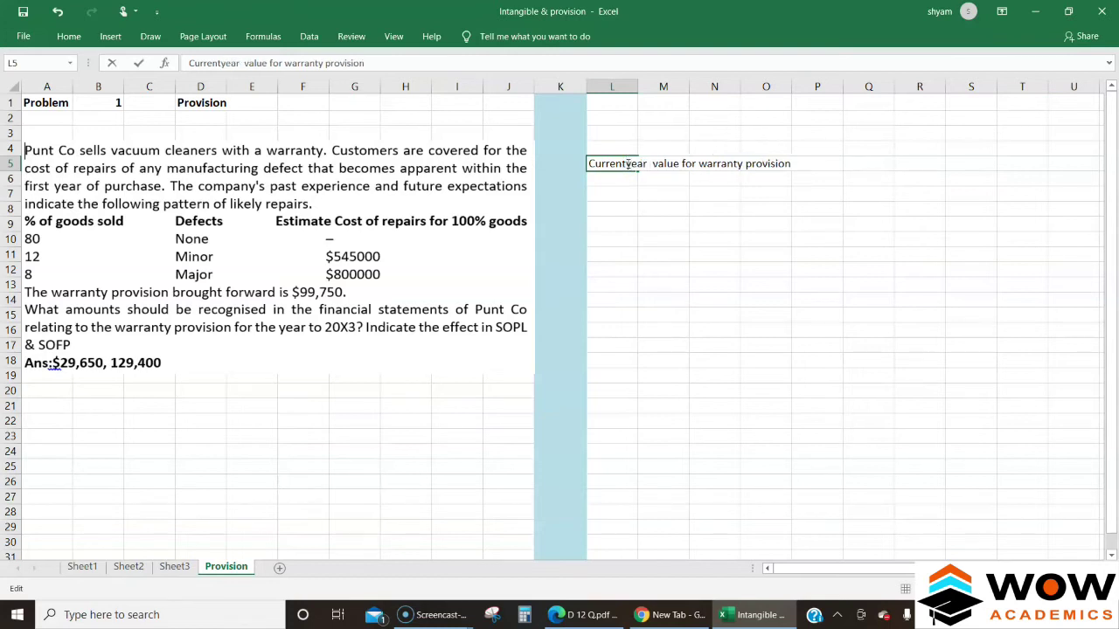
key("BackSpace")
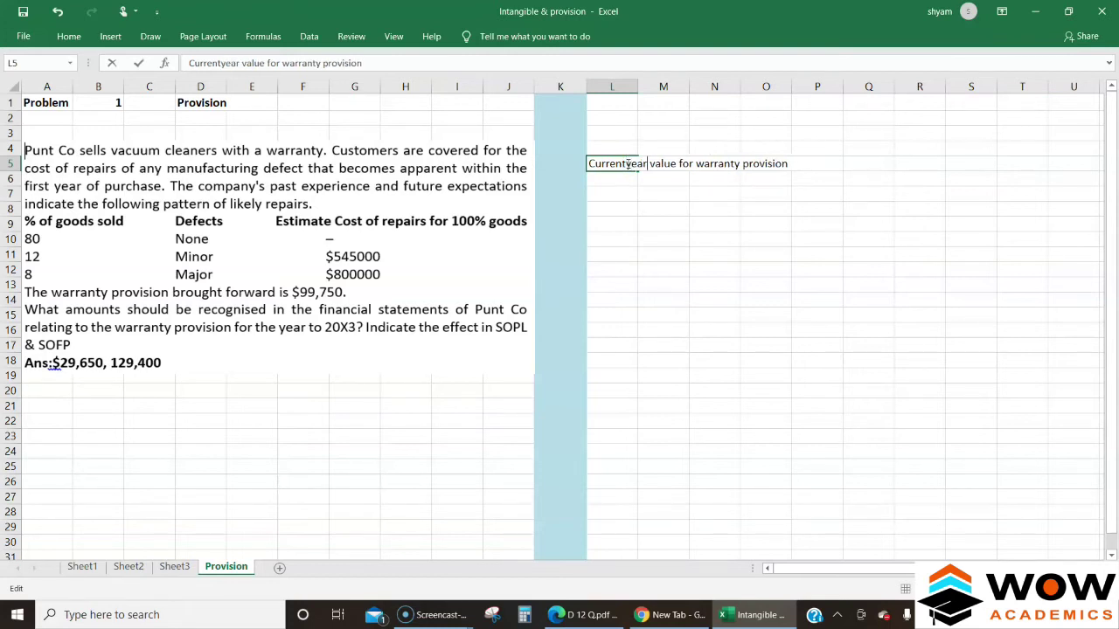
key("ctrl+Return")
key("ctrl+b")
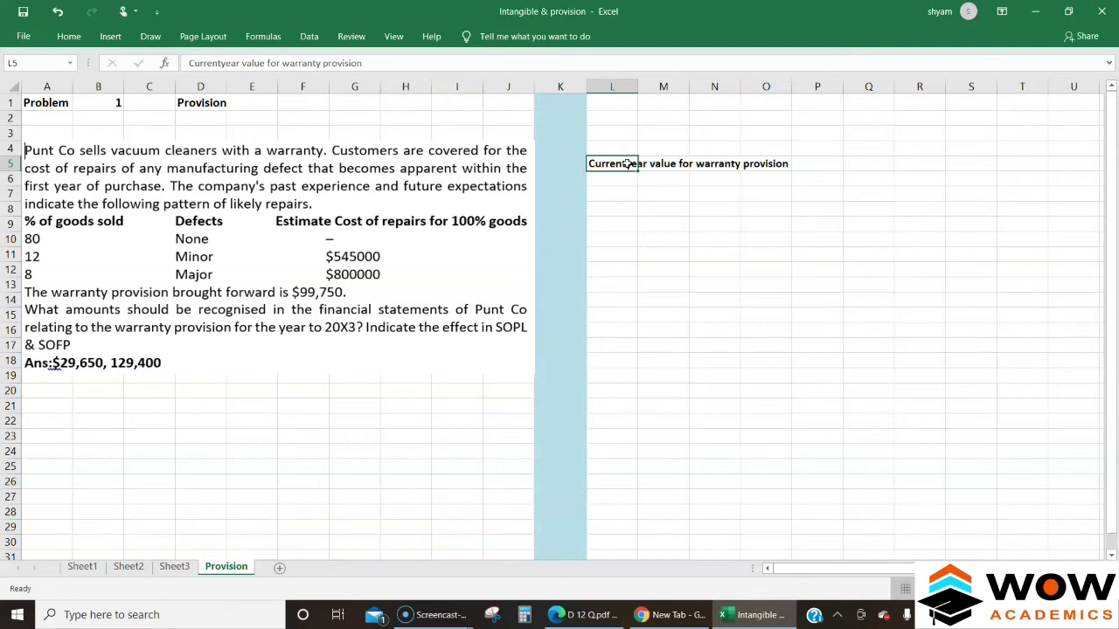
key("Down")
key("Down")
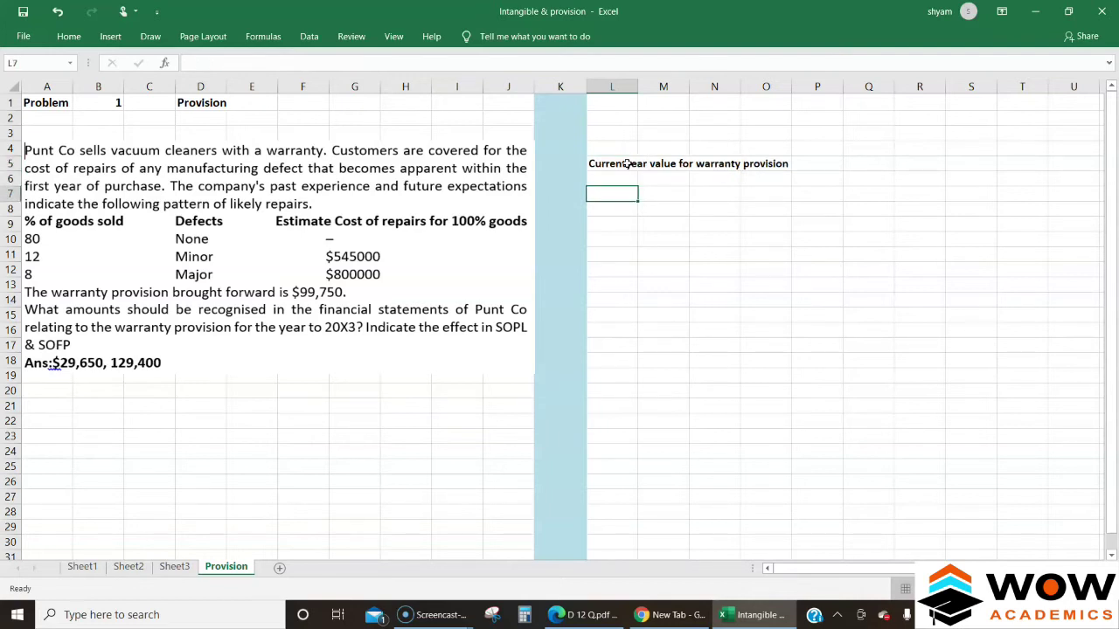
key("Right")
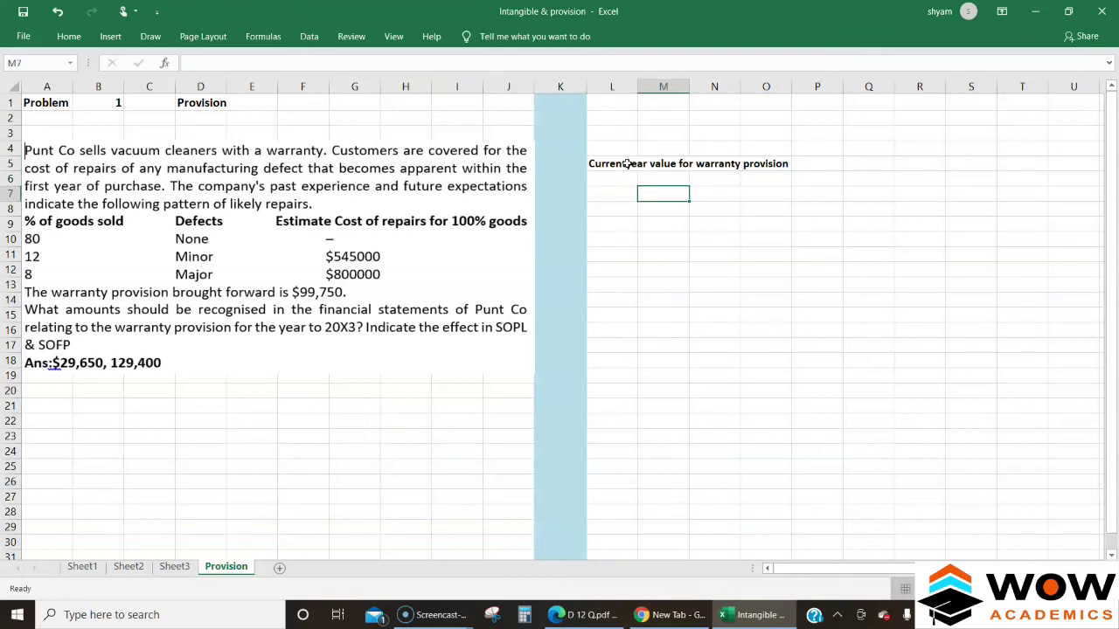
Step: Enter the minor repair calculation '12% * 5450000' in cell M7
type("12")
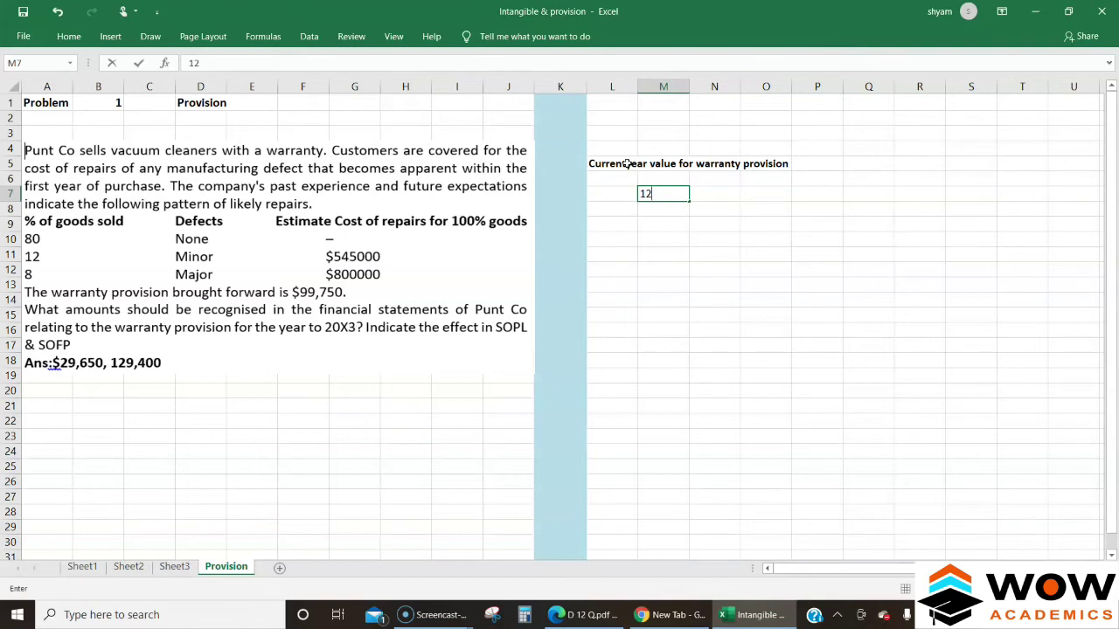
type("% *")
type("5450000")
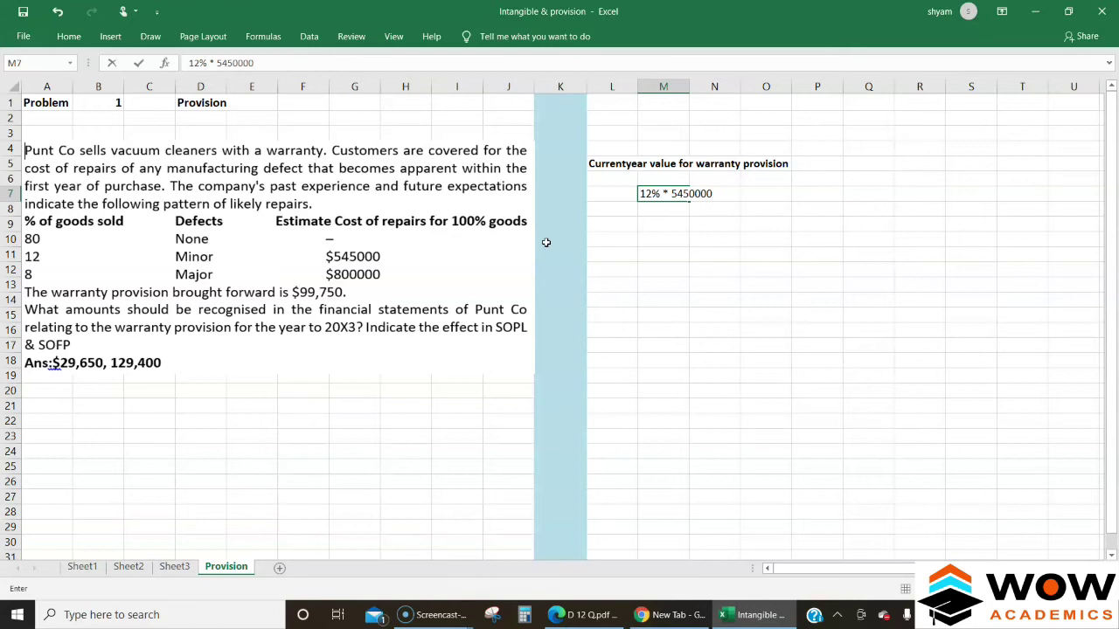
key("Return")
key("Up")
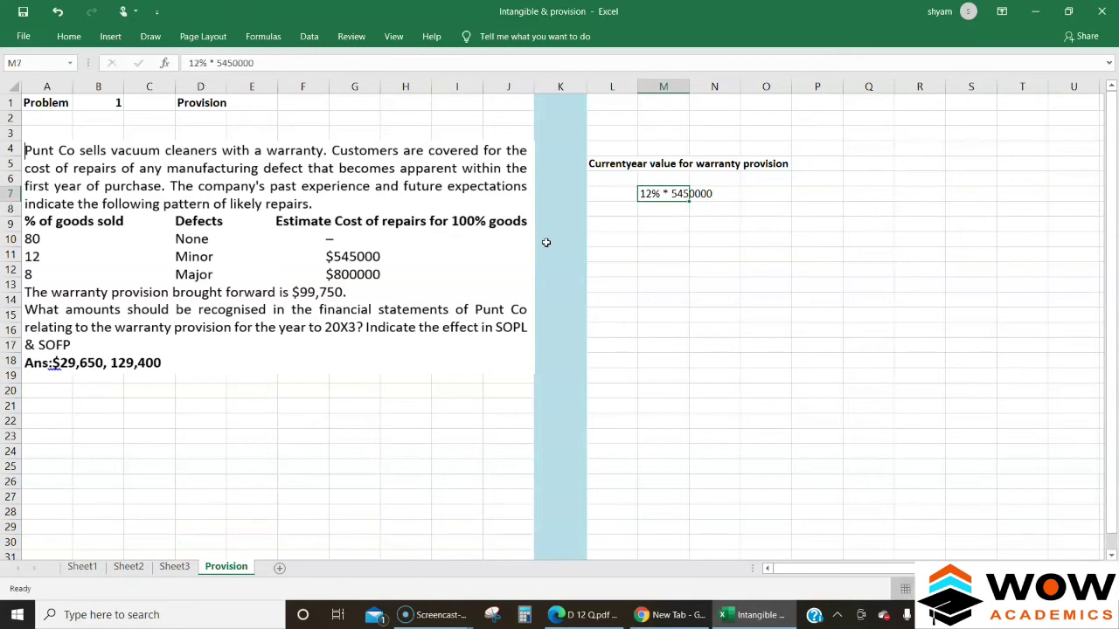
key("Right")
key("Right")
key("Left")
key("Left")
key("Down")
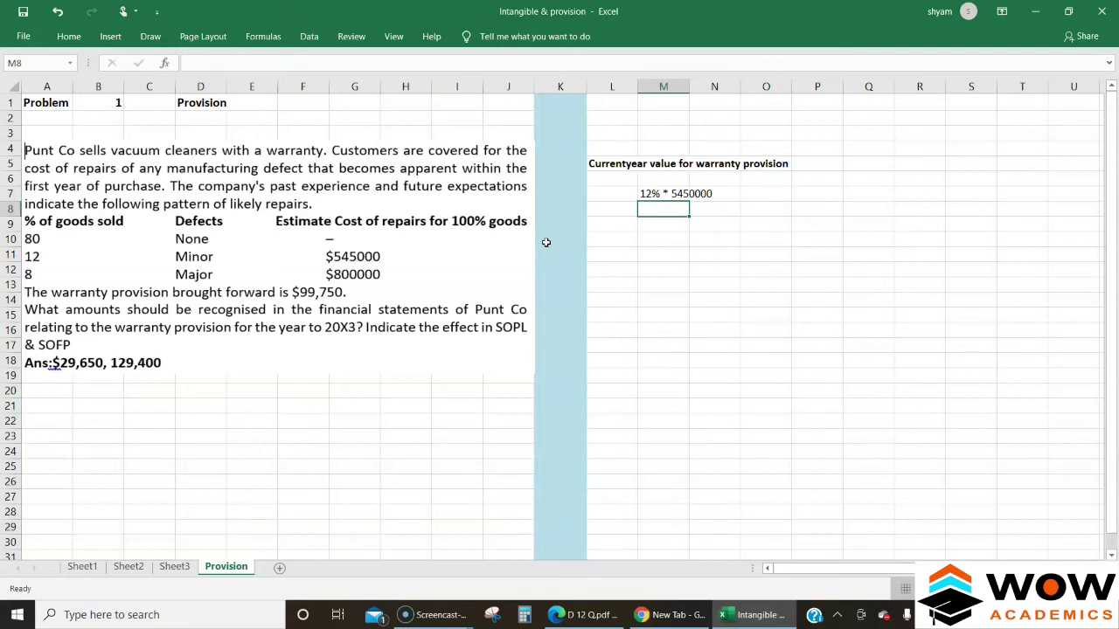
Step: Fill M7 down to M8 and edit the copy to '8% * 800000'
key("ctrl+d")
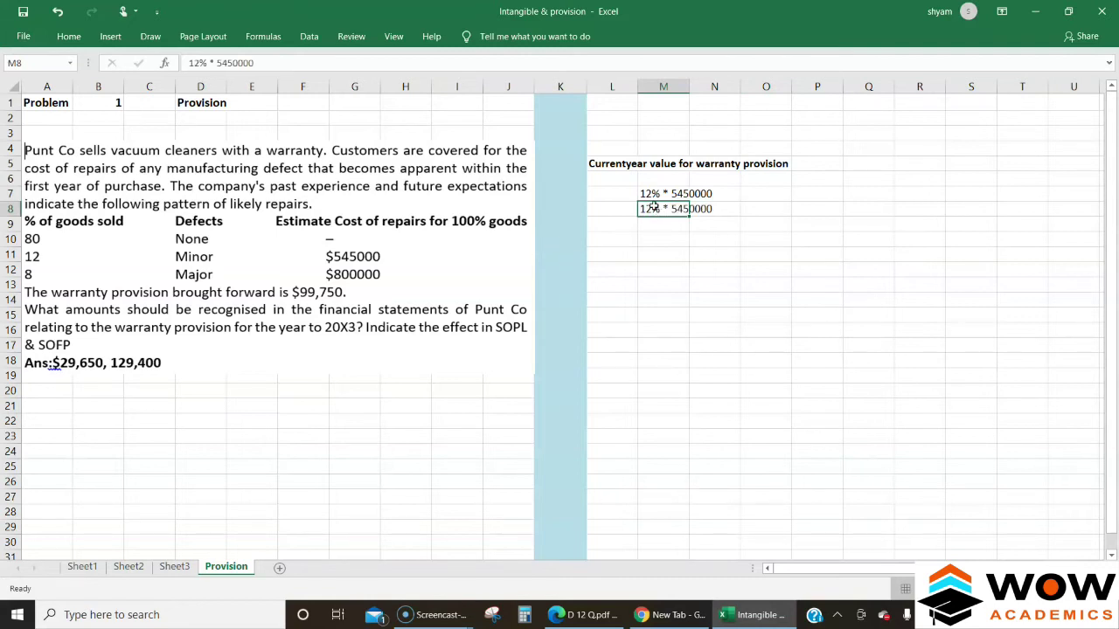
double_click(654, 205)
key("BackSpace")
key("BackSpace")
type("8")
key("Right")
key("Right")
key("Right")
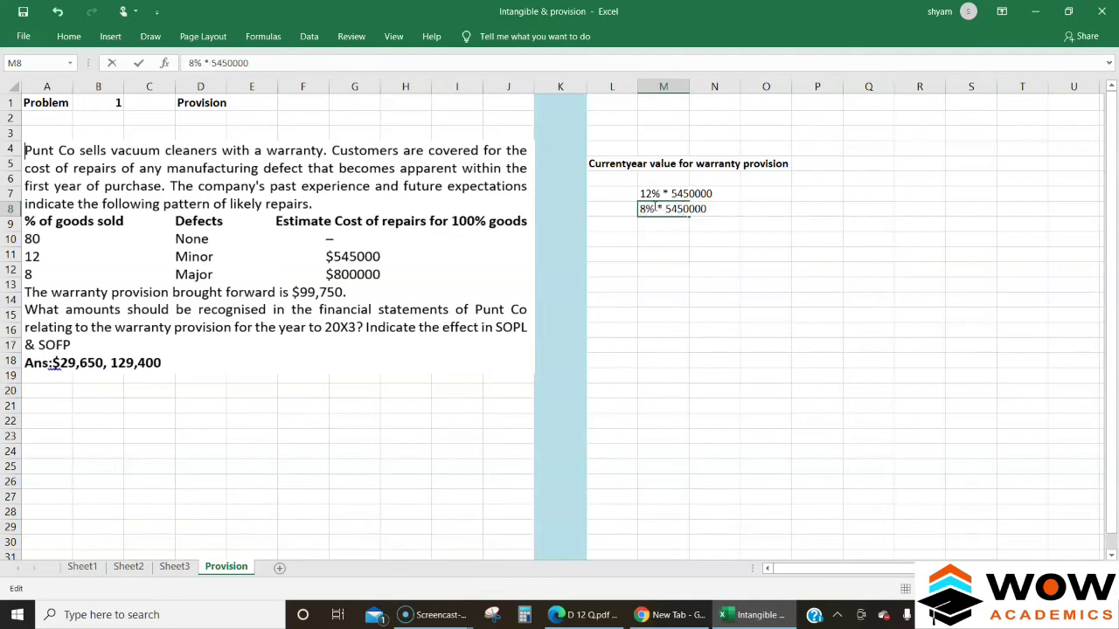
key("Right")
key("Right")
key("Right")
key("BackSpace")
key("BackSpace")
key("BackSpace")
type("8")
Step: Correct M7's cost figure to 545000 and copy M7:M8 into O7:O8
left_click(664, 193)
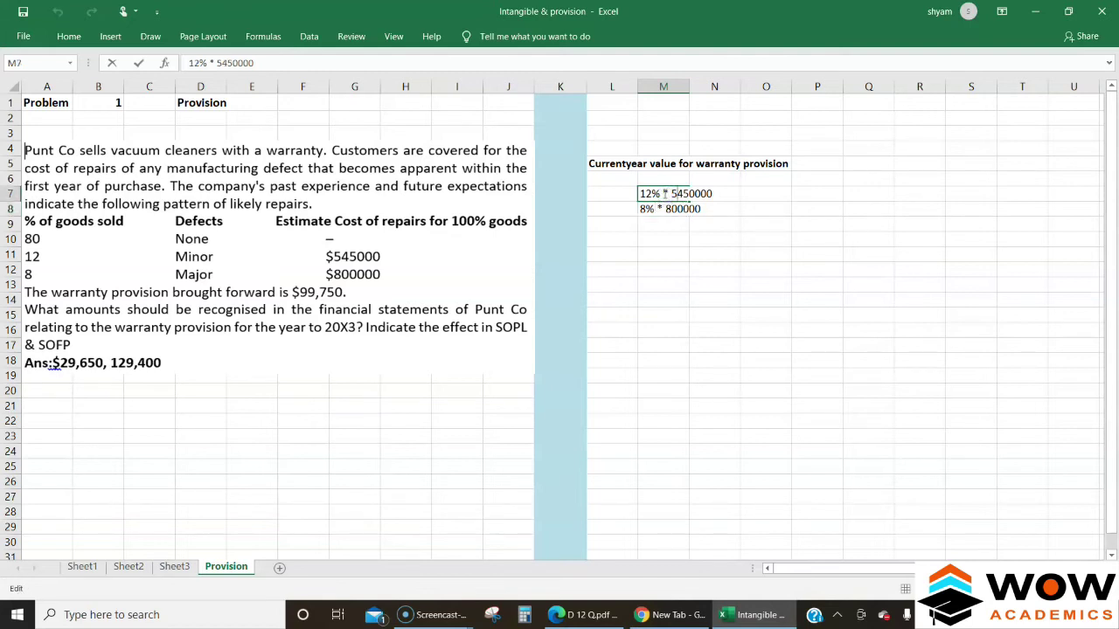
key("BackSpace")
key("Return")
left_click(664, 193)
key("shift+Down")
key("ctrl+c")
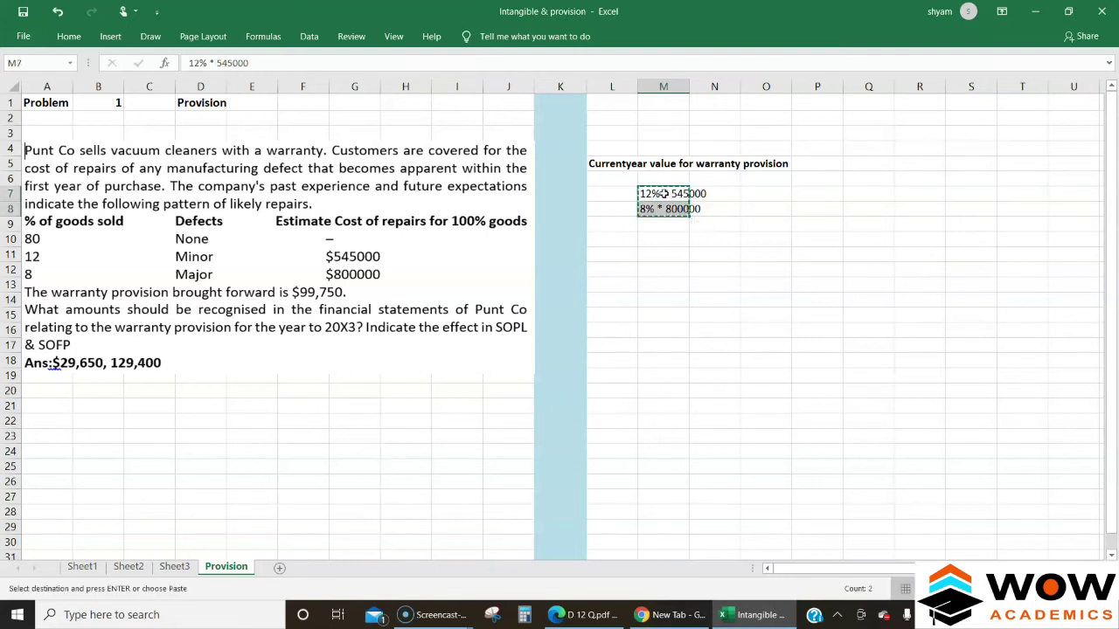
left_click(750, 193)
key("ctrl+v")
Step: Prefix O7 and O8 with '=' so they compute 65400 and 64000
key("Escape")
left_click(769, 194)
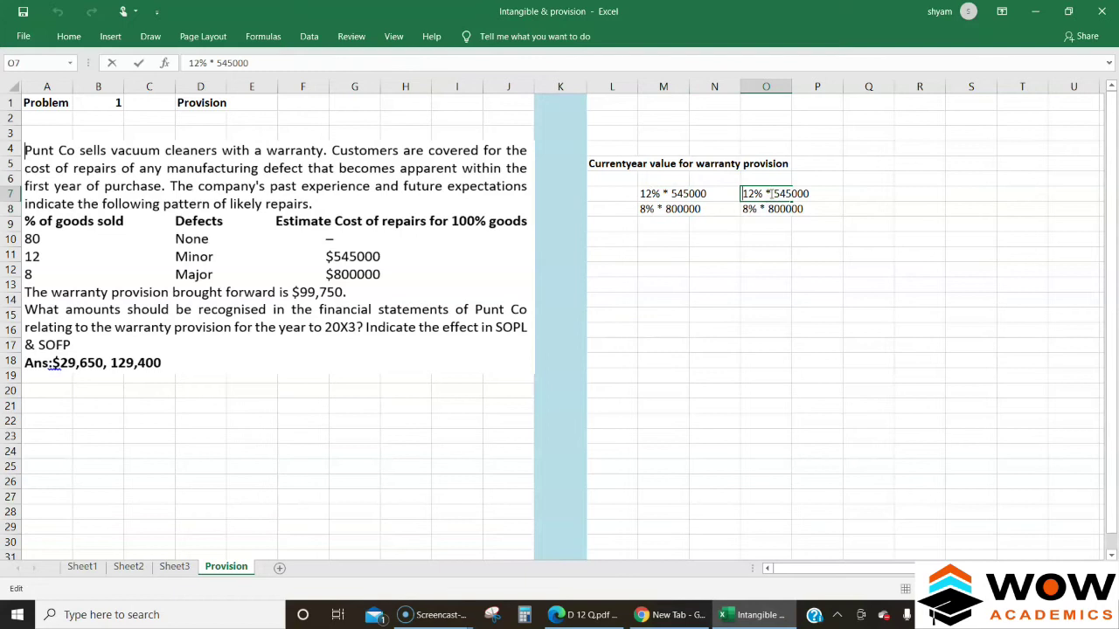
key("Home")
type("=")
key("Return")
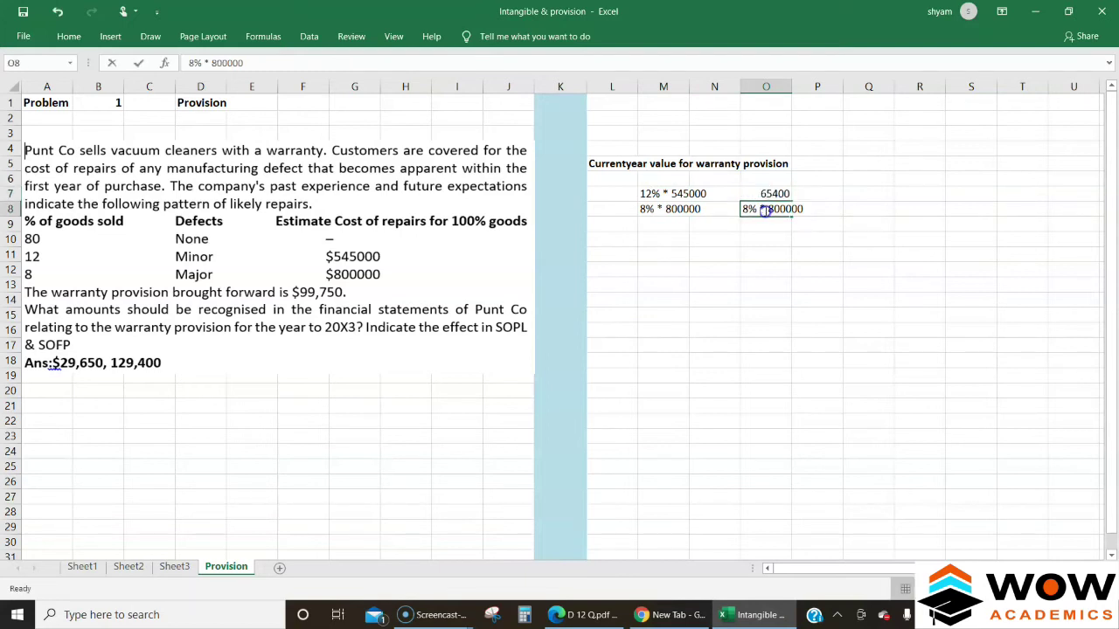
double_click(766, 210)
key("Home")
type("=")
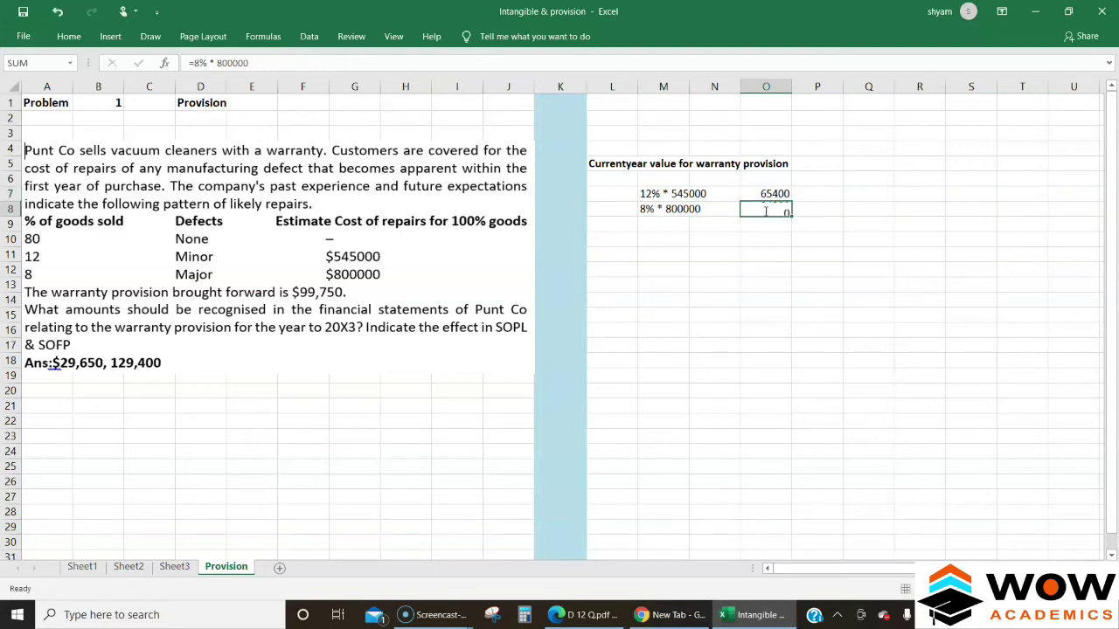
key("Return")
Step: Enter =O7+O8 in O9 to total the provision at 129400
type("=")
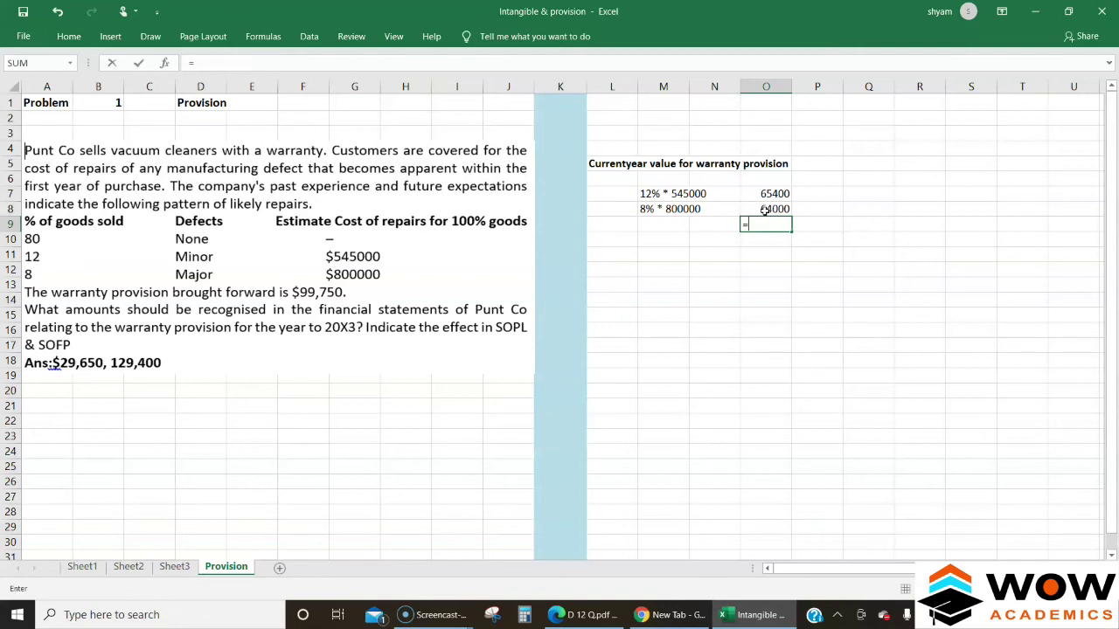
left_click(766, 193)
type("+")
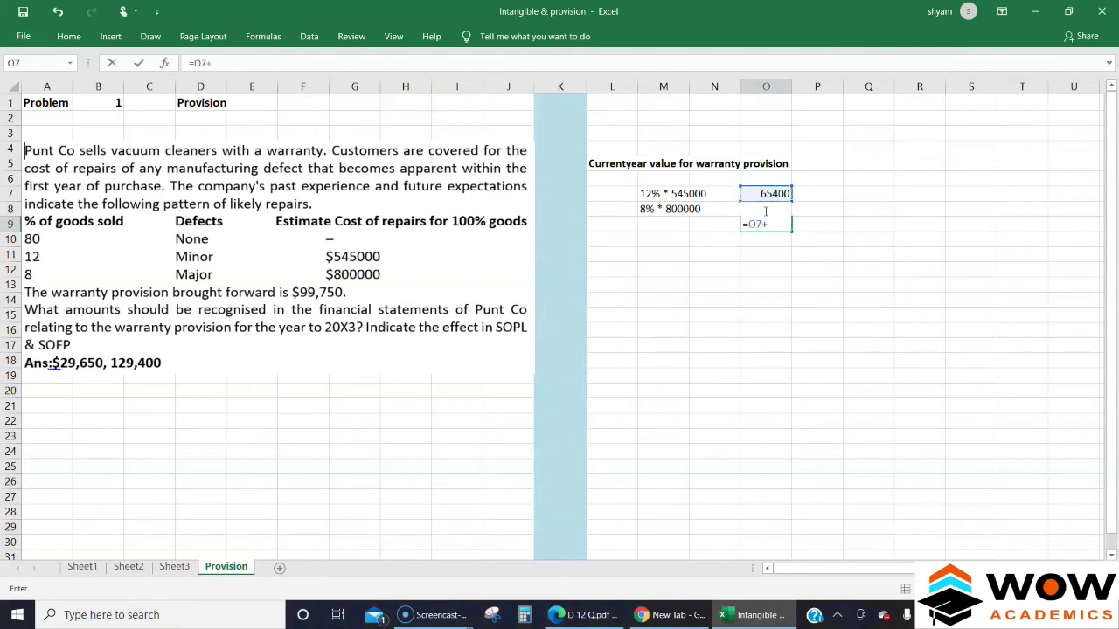
left_click(766, 211)
key("Return")
key("Left")
key("Left")
key("Left")
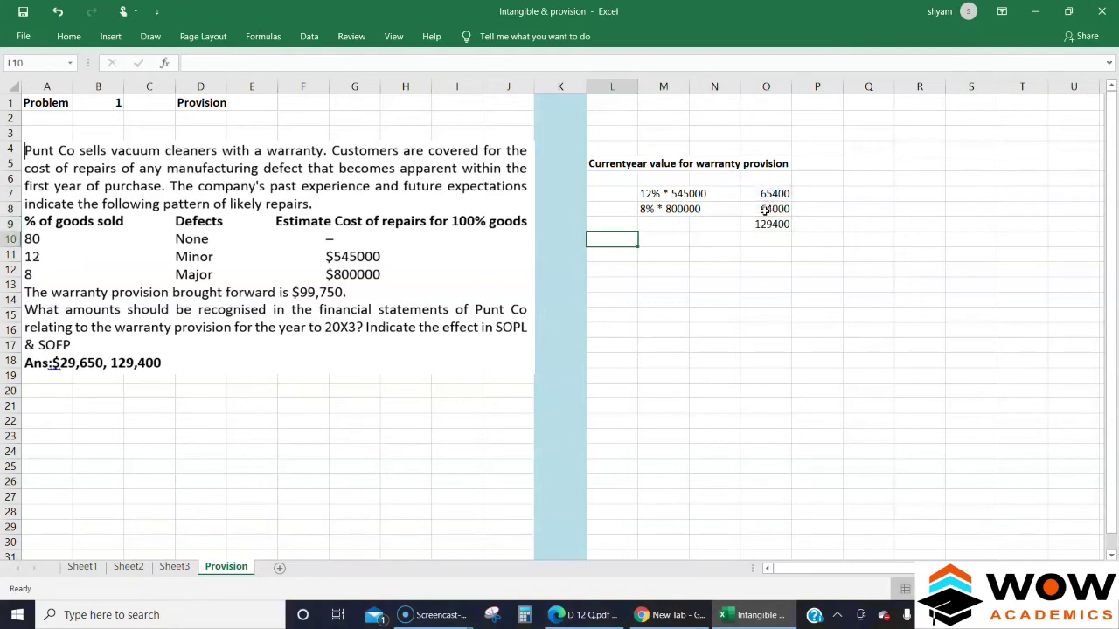
key("Right")
Step: Label cell M9 'Total provison =' beside the 129400 total
key("Up")
key("Up")
key("Down")
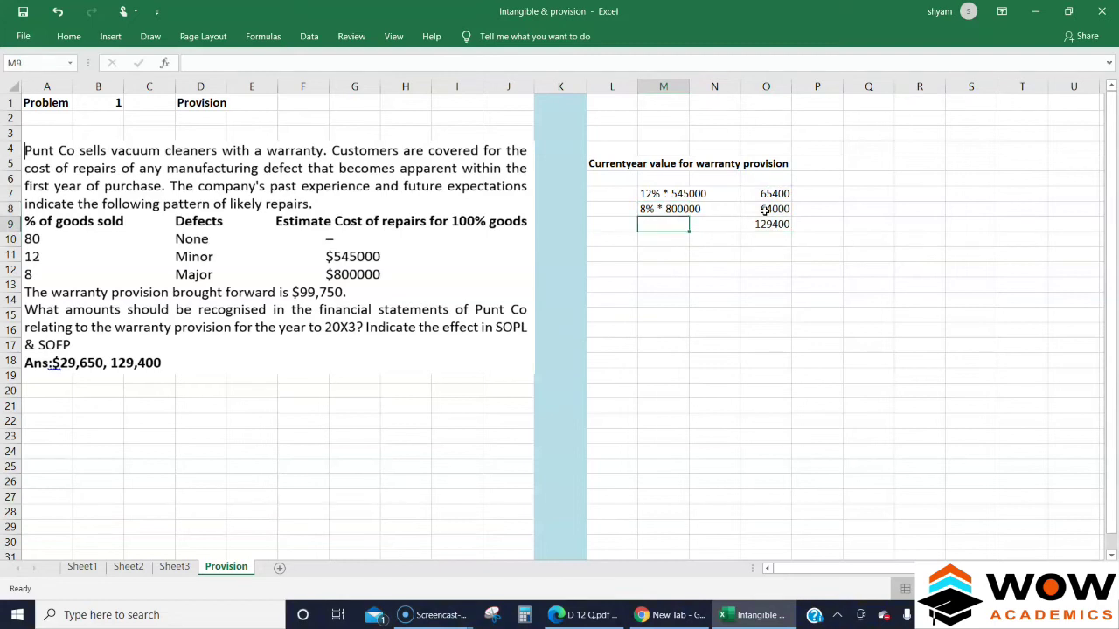
type("R")
key("BackSpace")
type("New pro")
key("BackSpace")
key("BackSpace")
key("BackSpace")
key("BackSpace")
key("BackSpace")
key("BackSpace")
key("BackSpace")
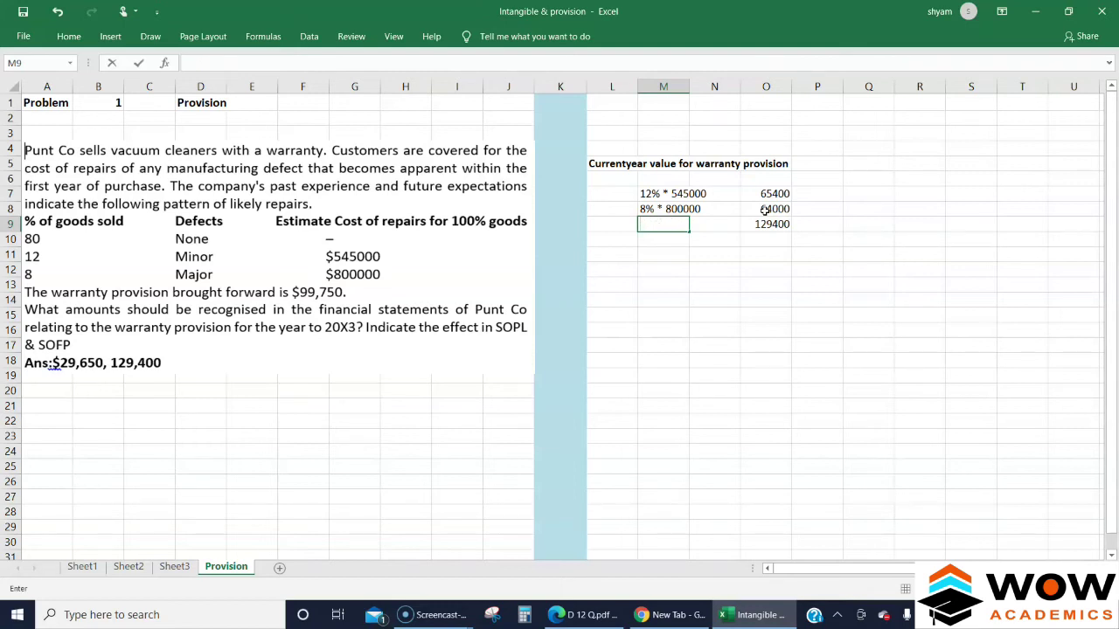
type("P")
key("BackSpace")
type("Current year")
key("BackSpace")
key("BackSpace")
key("BackSpace")
key("BackSpace")
key("BackSpace")
key("BackSpace")
key("BackSpace")
key("BackSpace")
key("BackSpace")
key("BackSpace")
key("BackSpace")
key("BackSpace")
key("BackSpace")
type("Total provison")
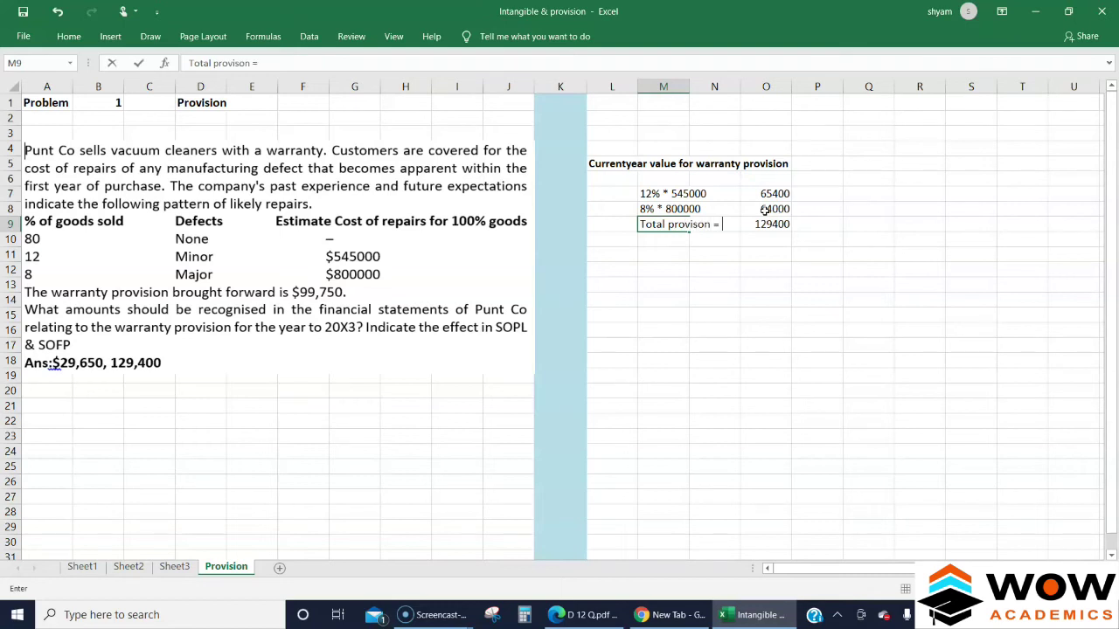
type(" =")
key("Return")
Step: Make the total row M9:O9 bold
key("Up")
key("shift+Right")
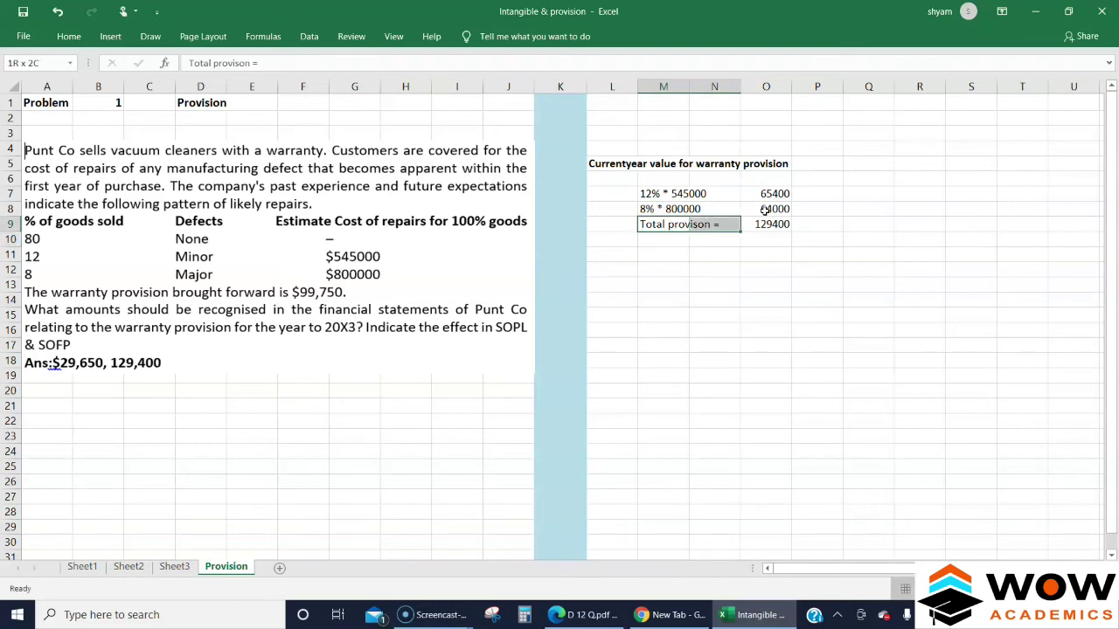
key("shift+Right")
key("ctrl+b")
key("Down")
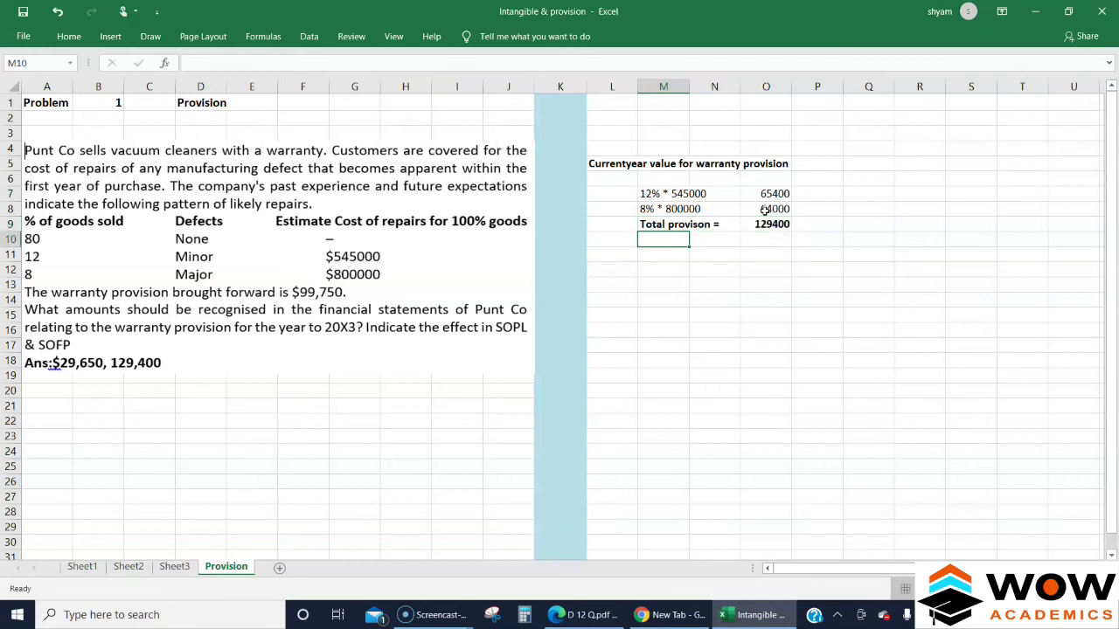
key("Down")
key("Down")
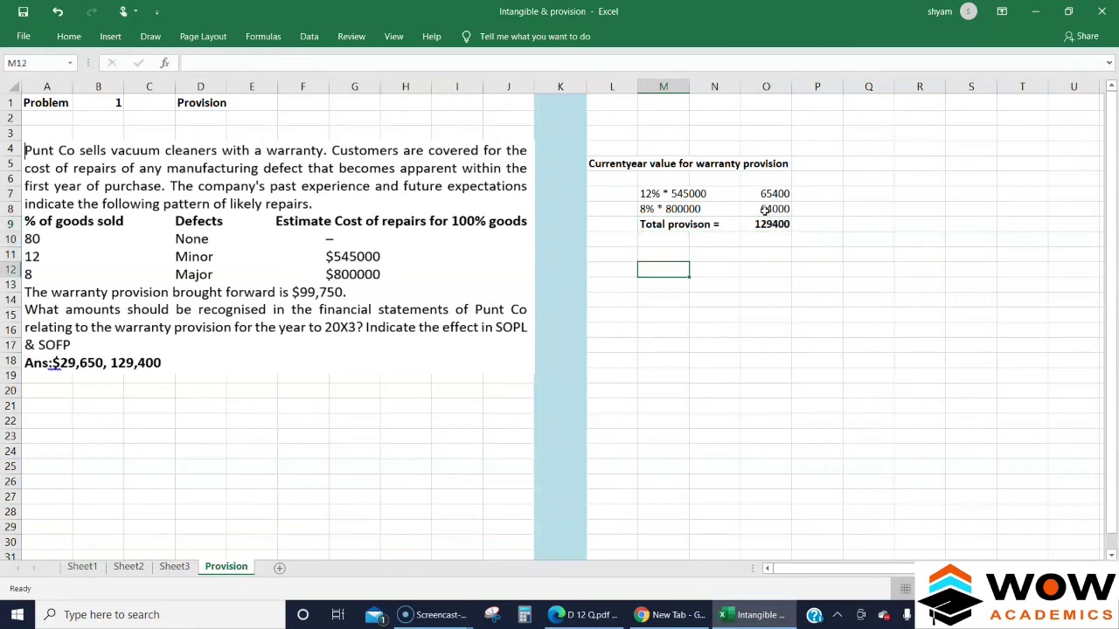
key("Up")
key("Up")
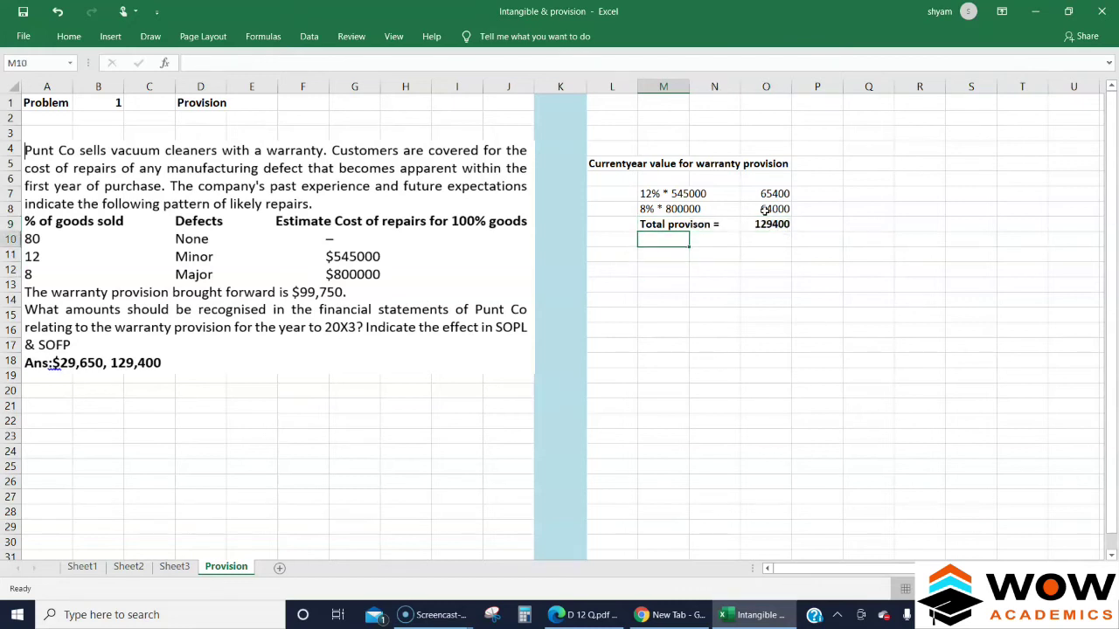
Step: Enter 'Existing provision =' in M10 and 99750 in O10
type("Existing")
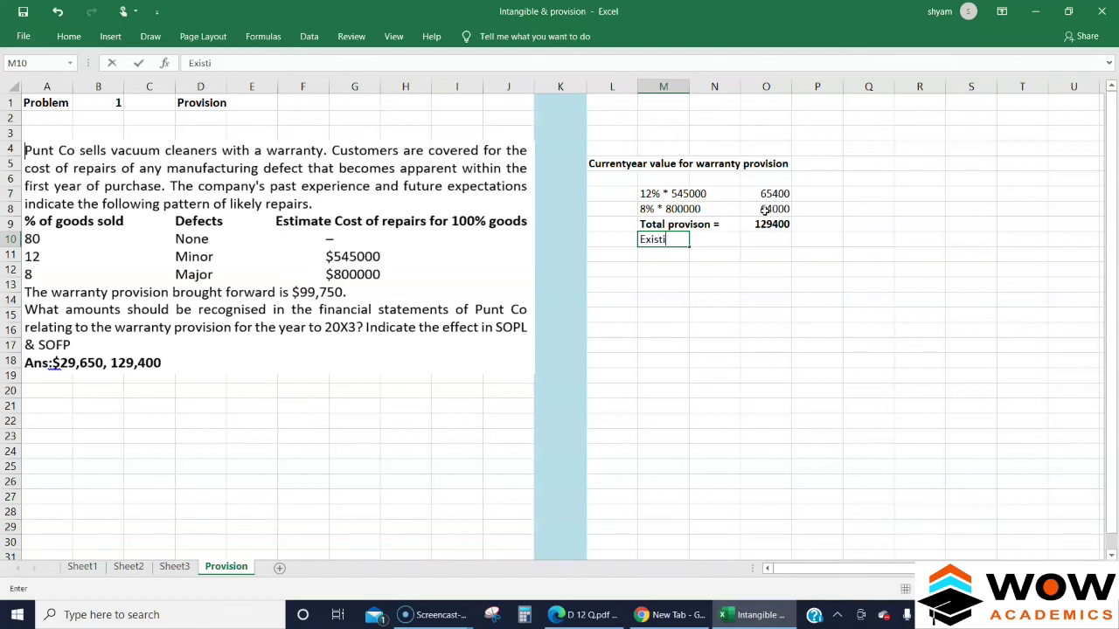
type("vision =")
key("Return")
key("Return")
key("Up")
key("Up")
key("Right")
key("Right")
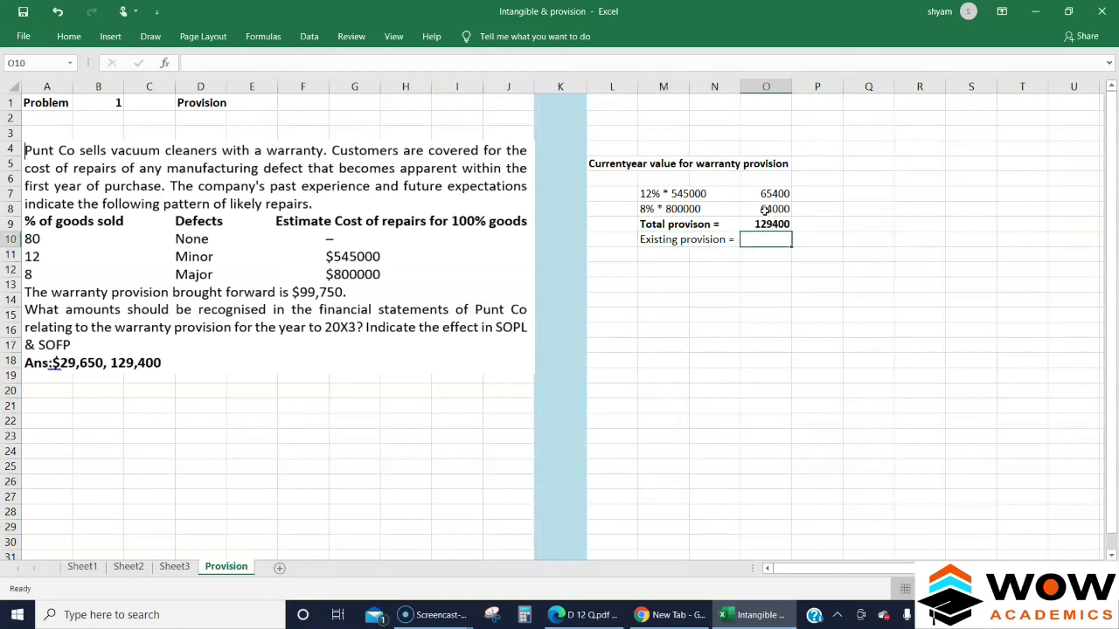
type("99750")
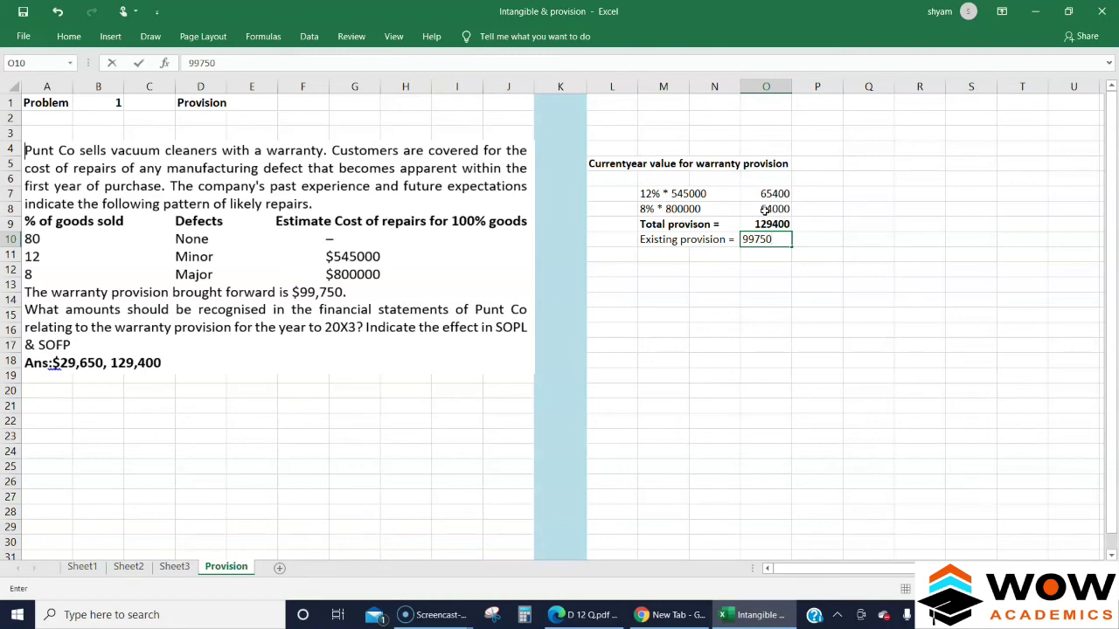
key("Return")
key("Left")
key("Left")
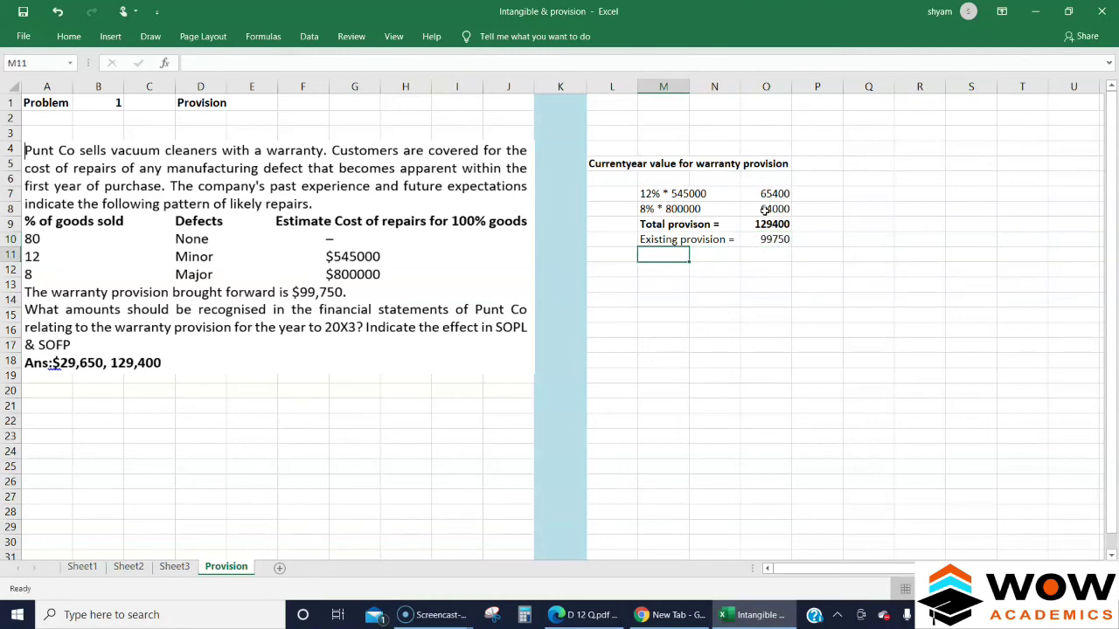
Step: Label M11 'Additional provision =' and compute =O9-99750 in O11, giving 29650
type("Addition")
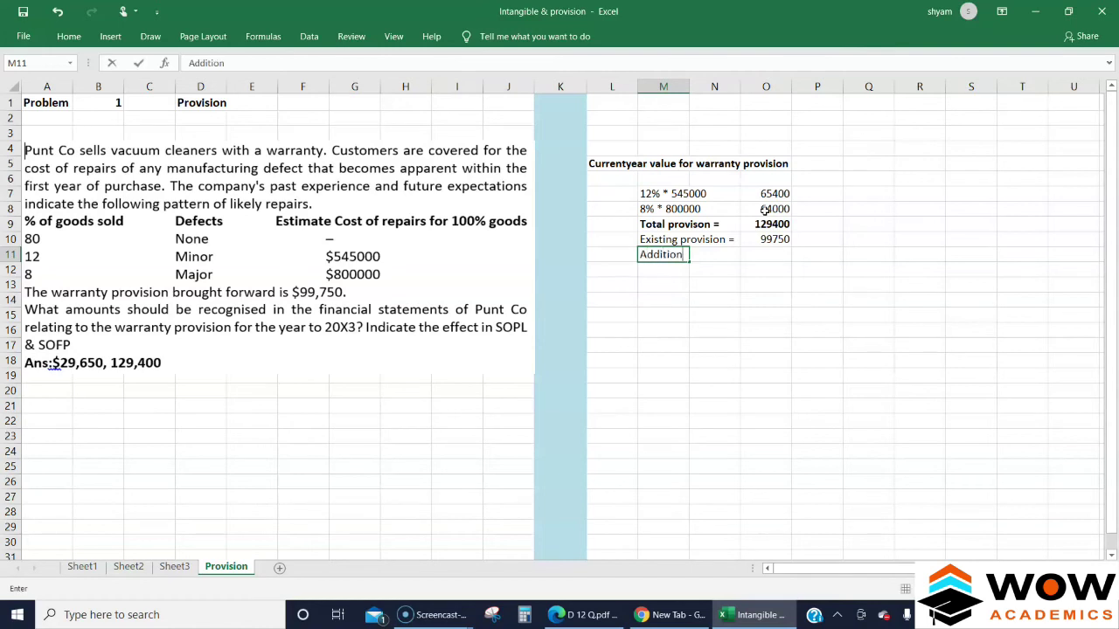
type("al provision =")
key("Return")
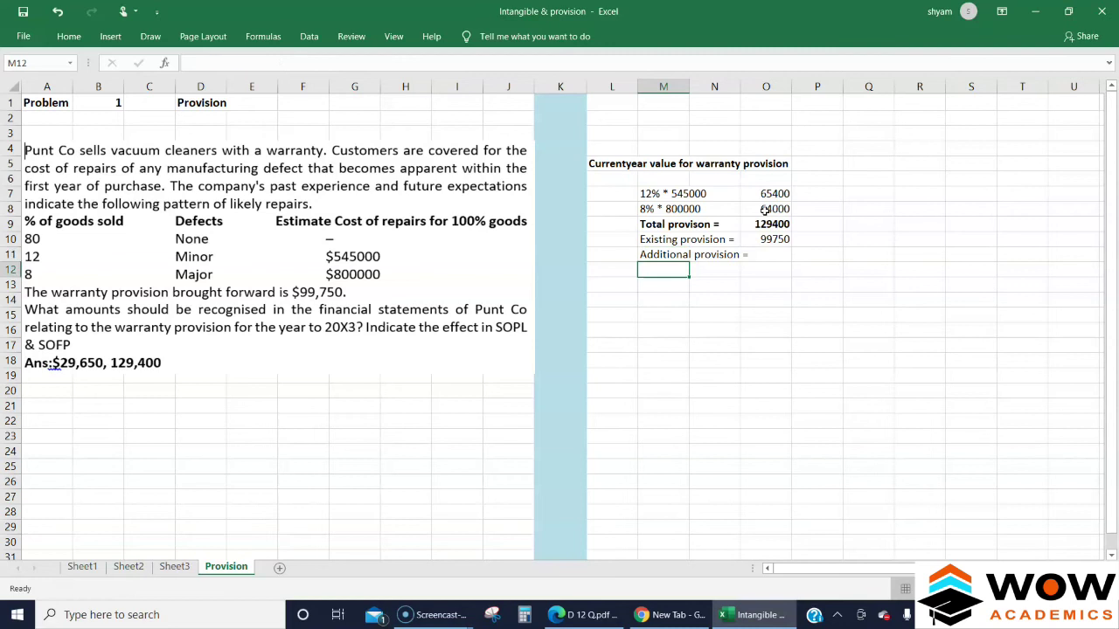
key("Up")
key("Right")
key("Right")
type("=")
key("Up")
key("Up")
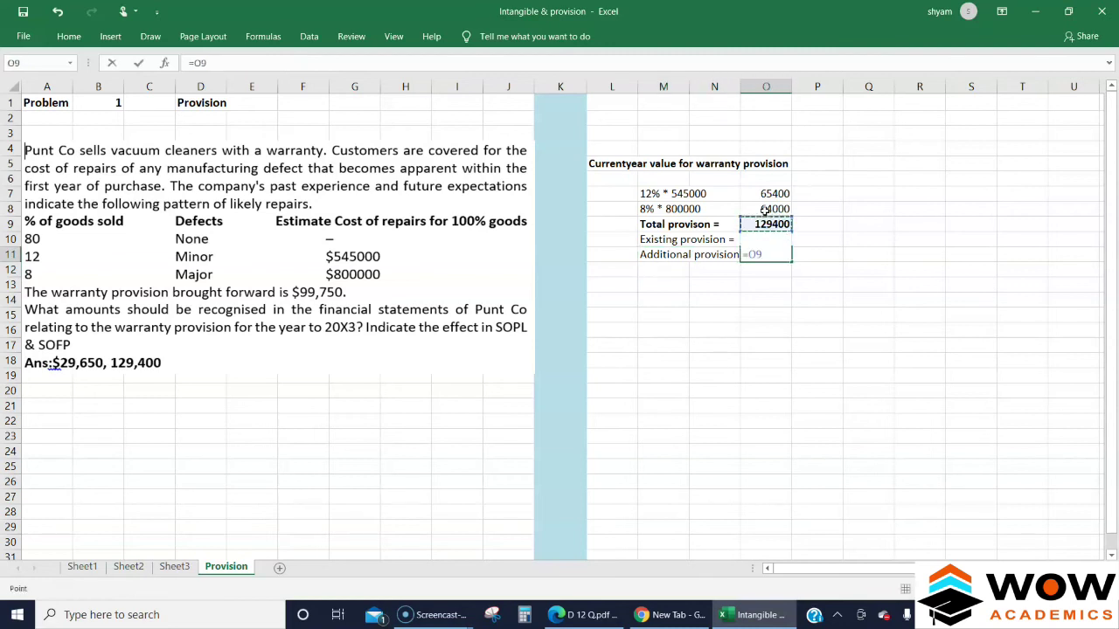
type("-")
type("99750")
key("Return")
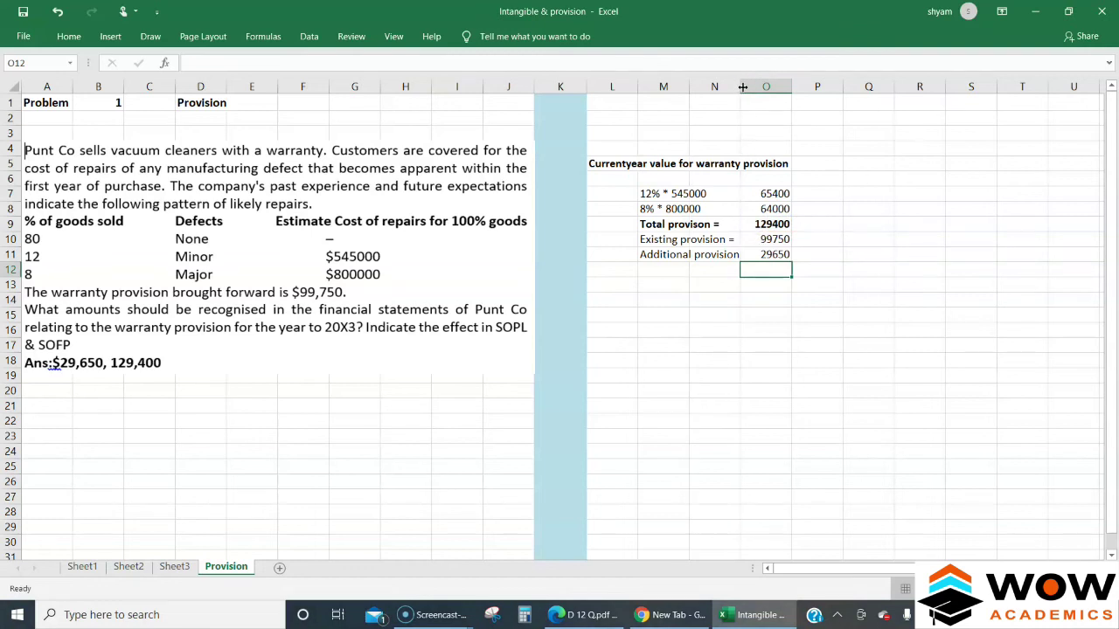
left_click_drag(740, 88, 752, 88)
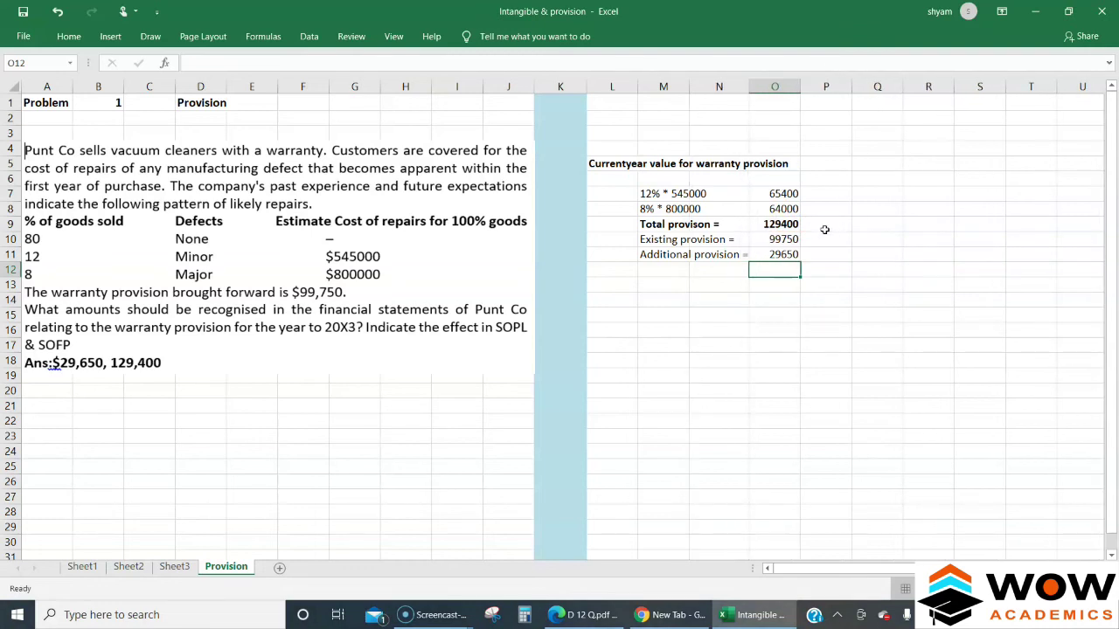
Step: Make the additional provision row 11 bold
left_click(792, 242)
key("Left")
key("Down")
key("Left")
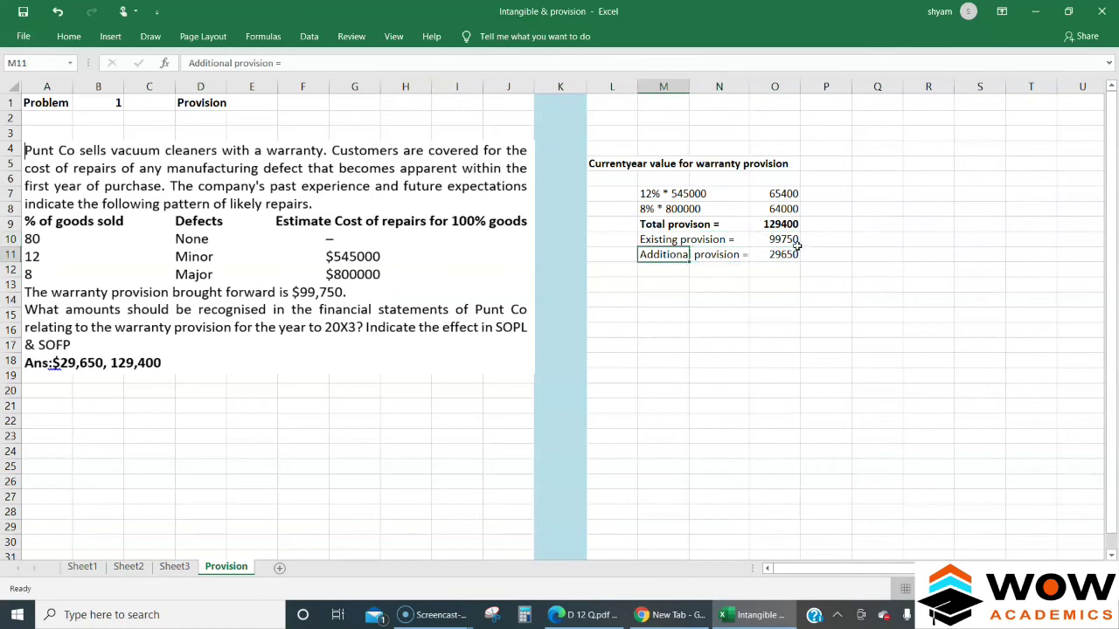
key("shift+Right")
key("shift+Right")
key("ctrl+b")
key("Right")
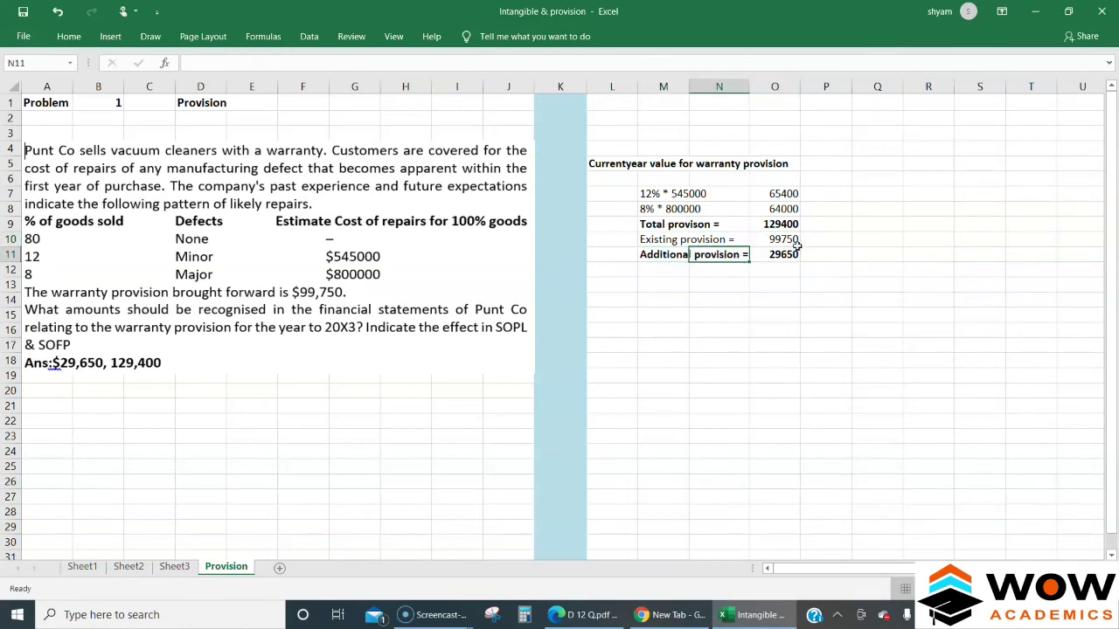
key("Right")
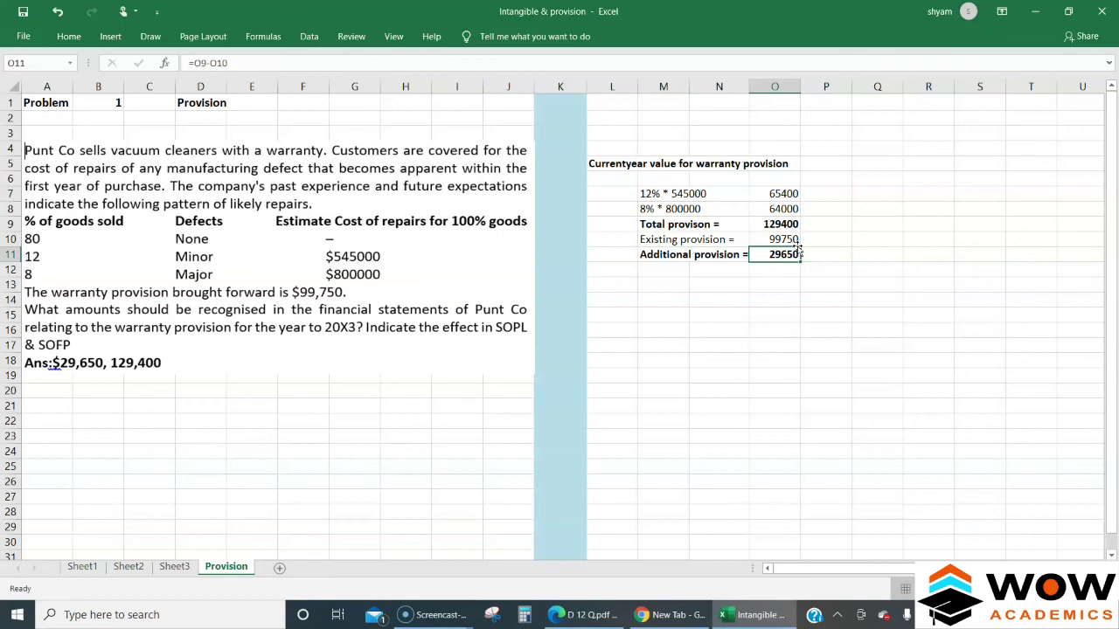
Step: Tag the total as SOFP in P9 and the additional provision as SOPL in P11, bolded
key("Up")
key("Up")
key("Up")
key("Right")
key("Down")
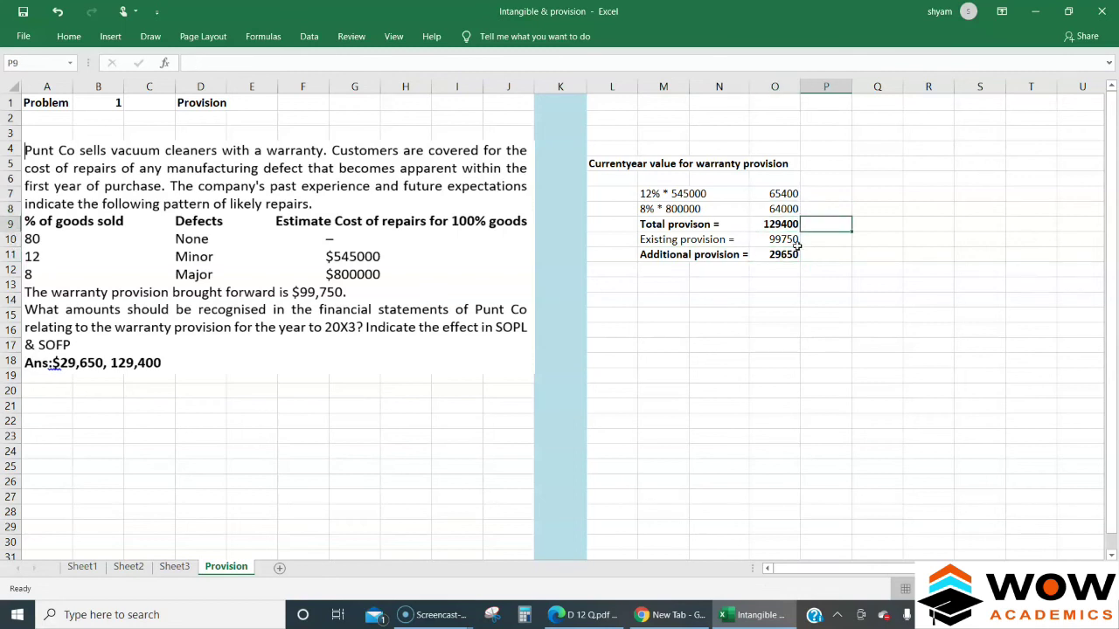
type("SOFP")
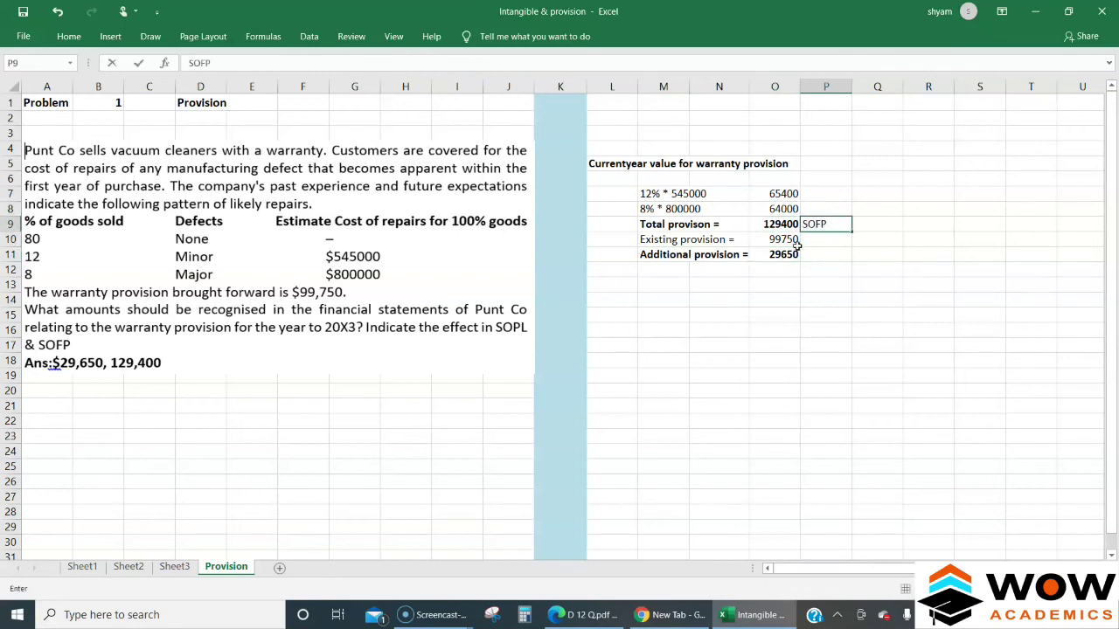
key("Return")
key("Down")
type("SOPL")
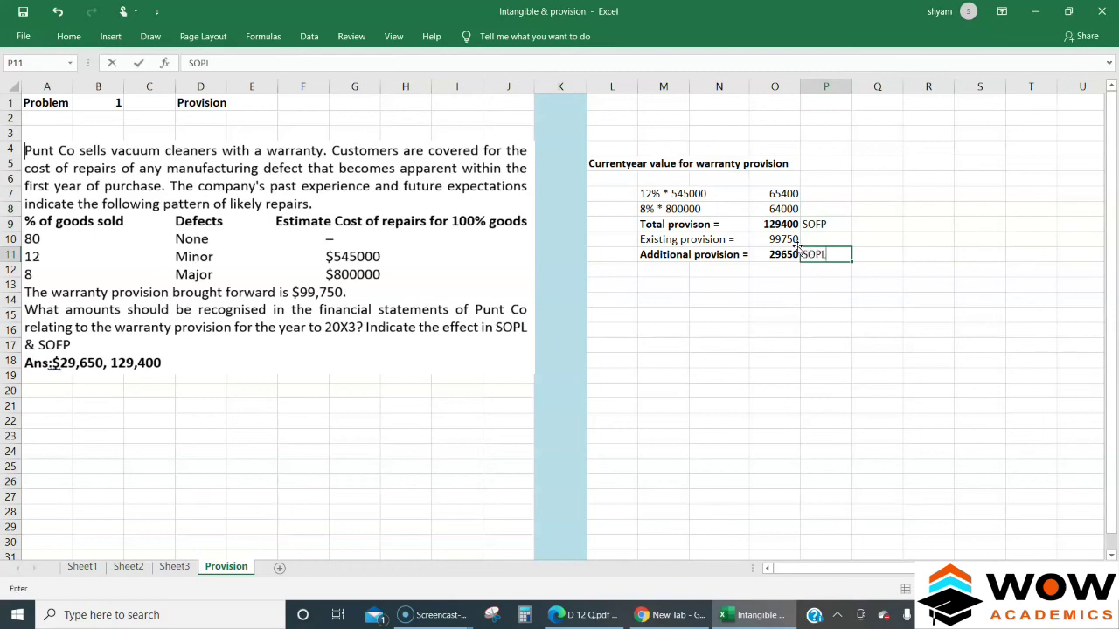
key("Return")
key("Up")
key("shift+Up")
key("shift+Up")
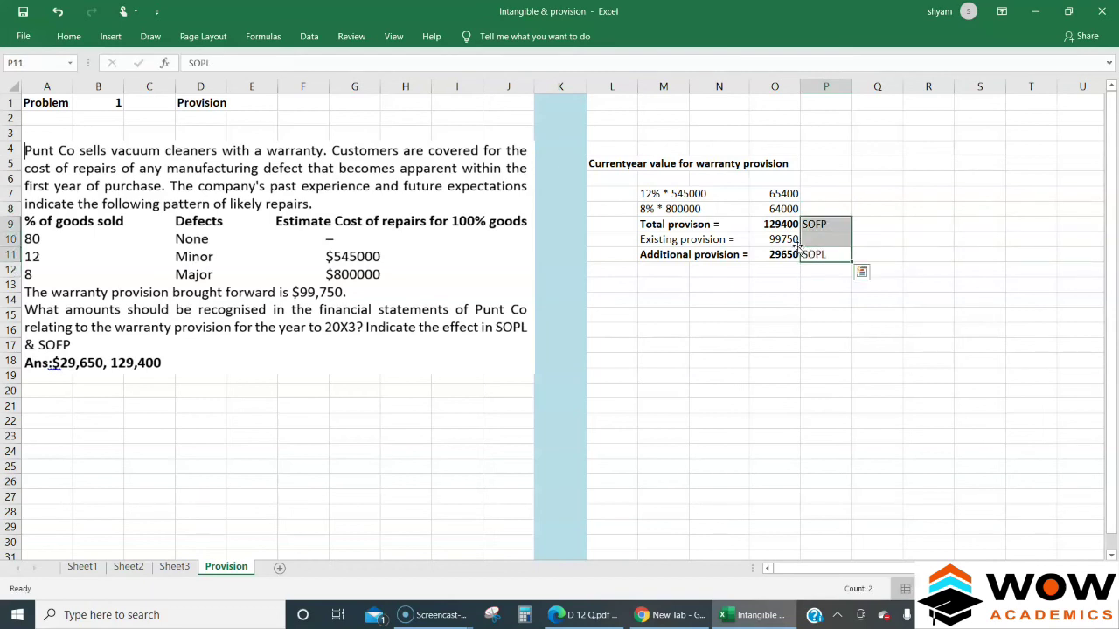
key("ctrl+b")
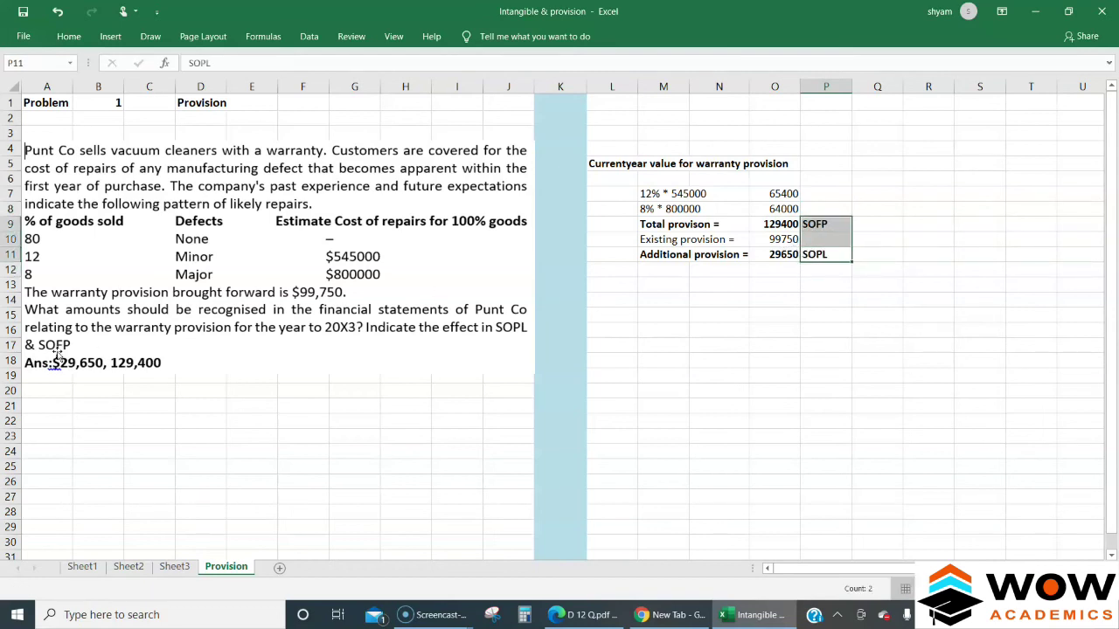
left_click(452, 322)
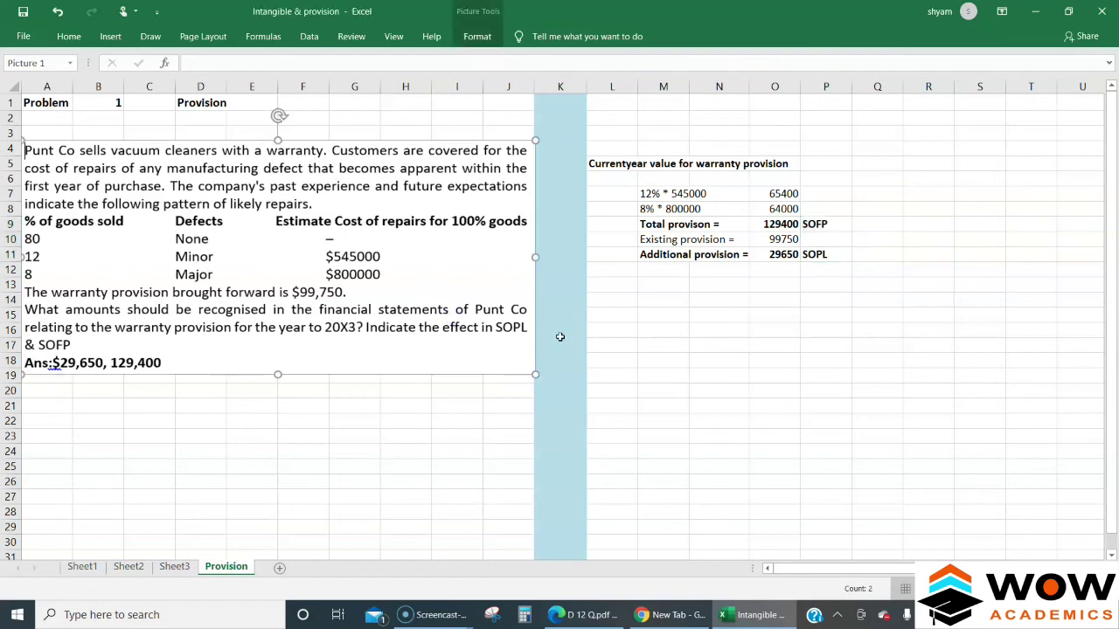